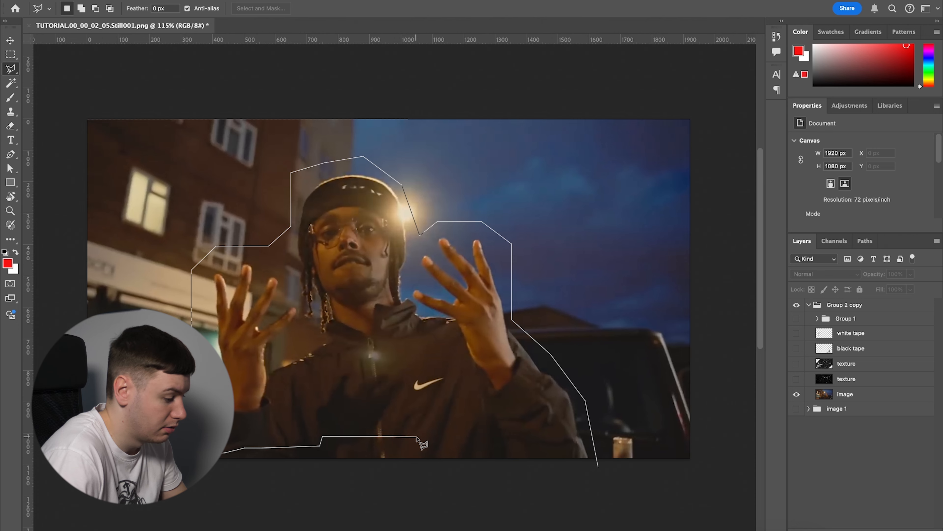
Step: Close the polygonal selection around the man, copy it from the image layer onto a new layer and hide the original image
double_click(423, 443)
left_click(862, 395)
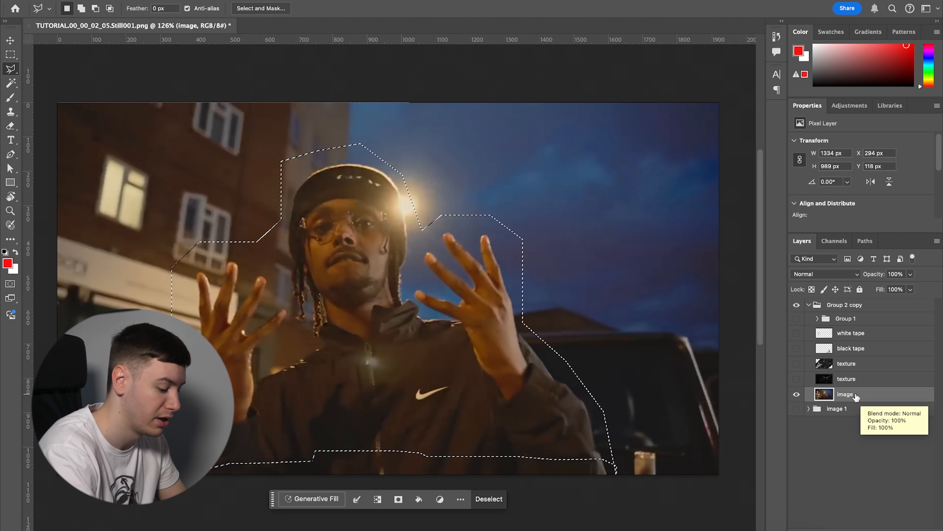
key("ctrl+j")
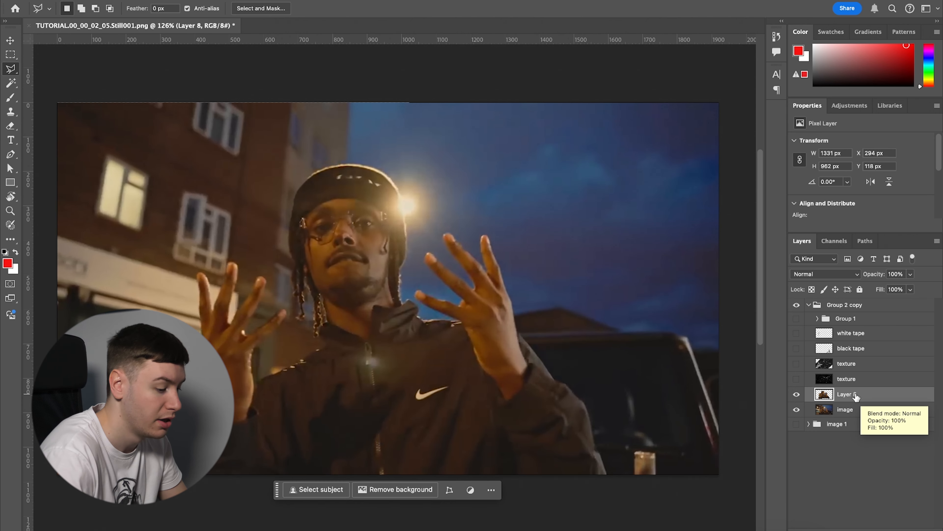
left_click(797, 409)
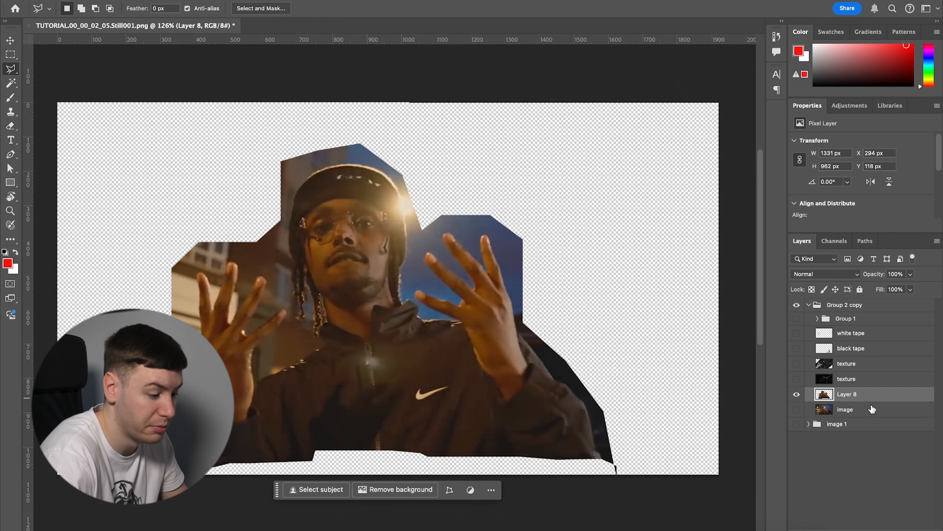
left_click(848, 411)
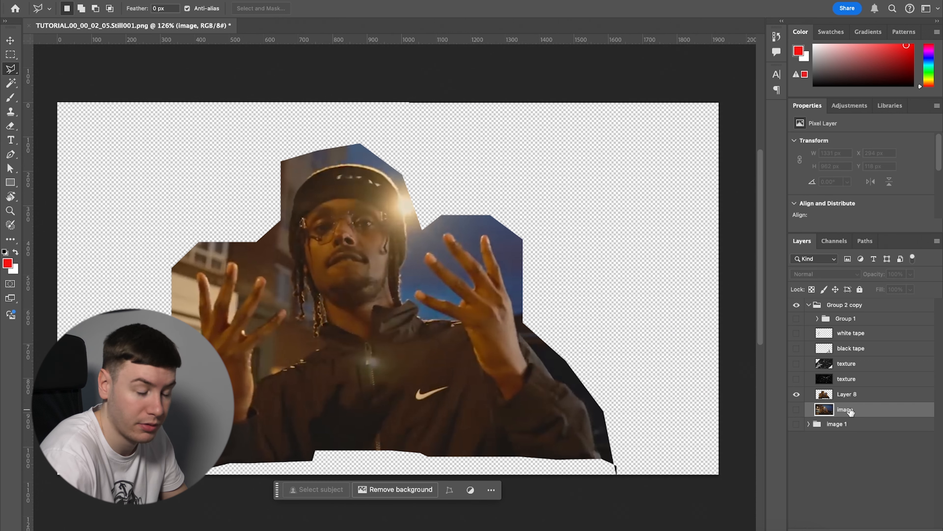
scroll(457, 273, "up", 3)
scroll(456, 273, "down", 3)
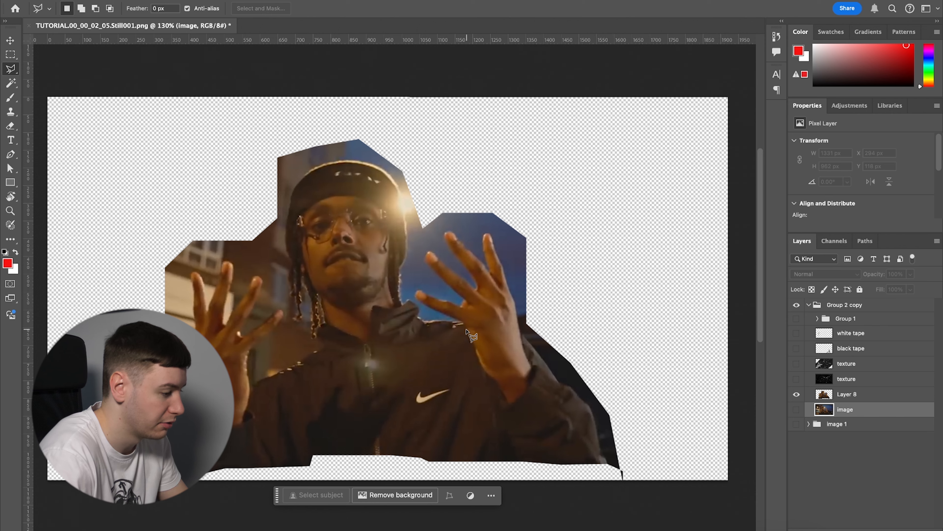
key("v")
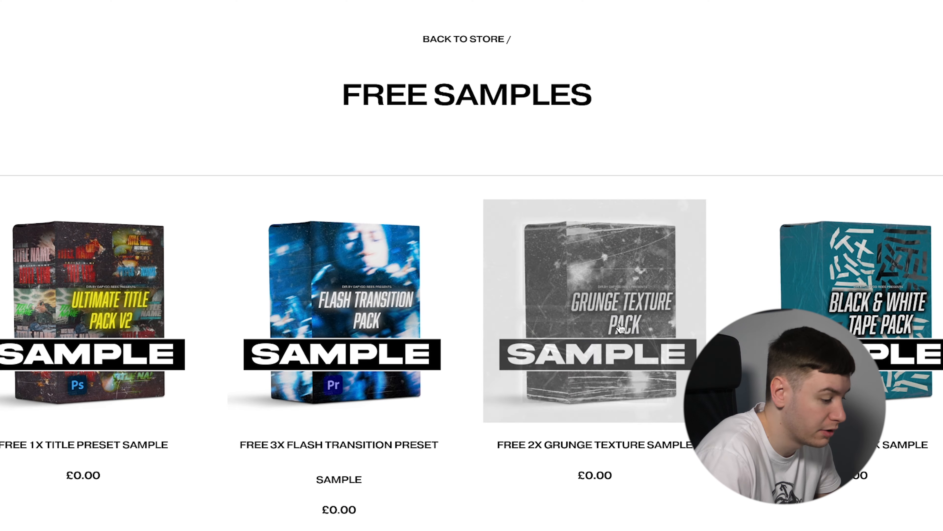
Step: Switch to the online asset store and examine the free grunge texture and tape pack samples with their preview images
left_click(621, 328)
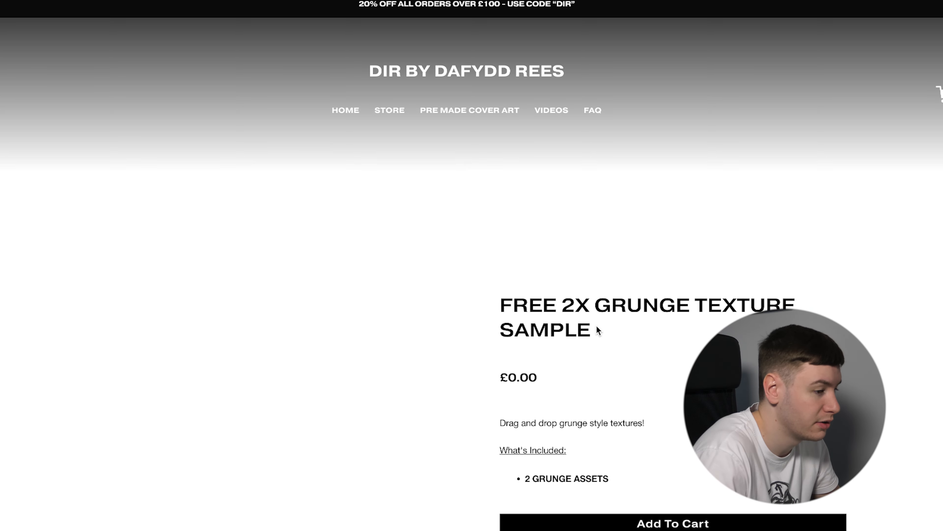
scroll(596, 327, "up", 2)
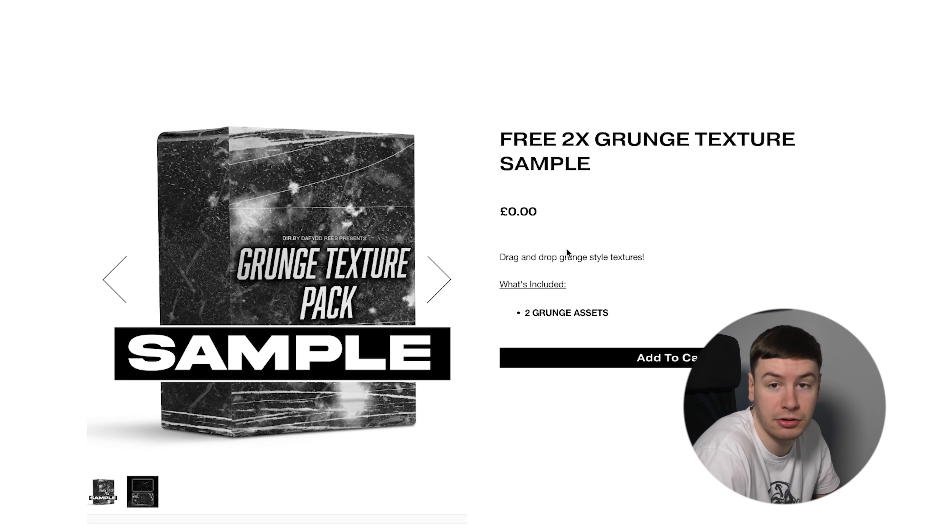
left_click(440, 290)
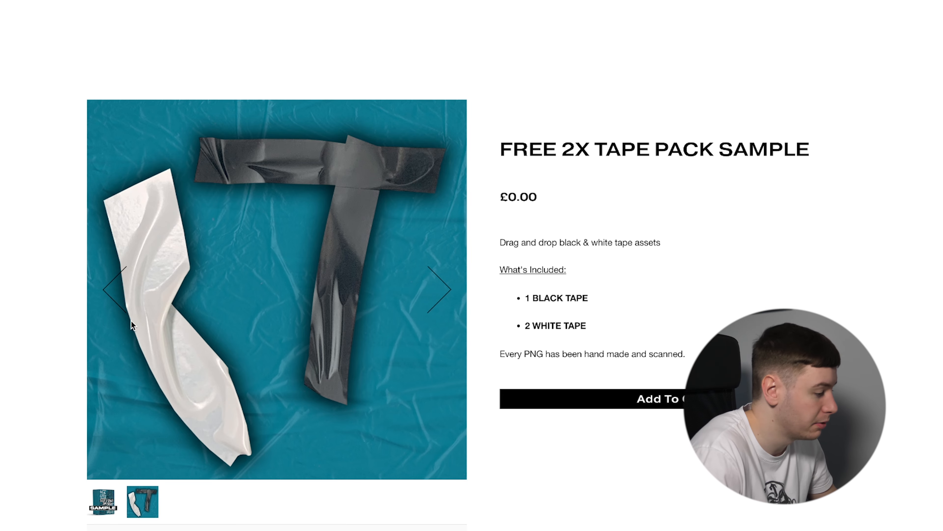
left_click(108, 303)
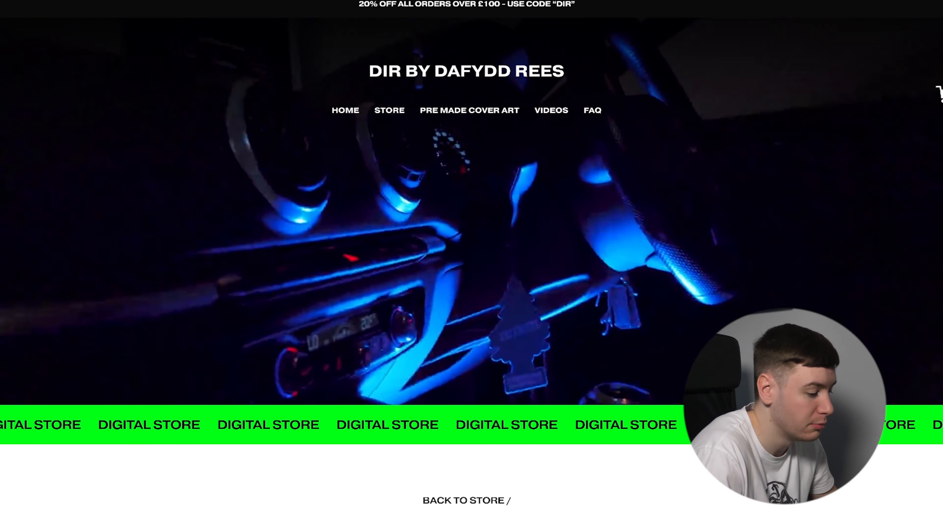
Step: Browse the store's Texture Packs and Tape Packs pages to examine the packs on offer
scroll(471, 260, "down", 5)
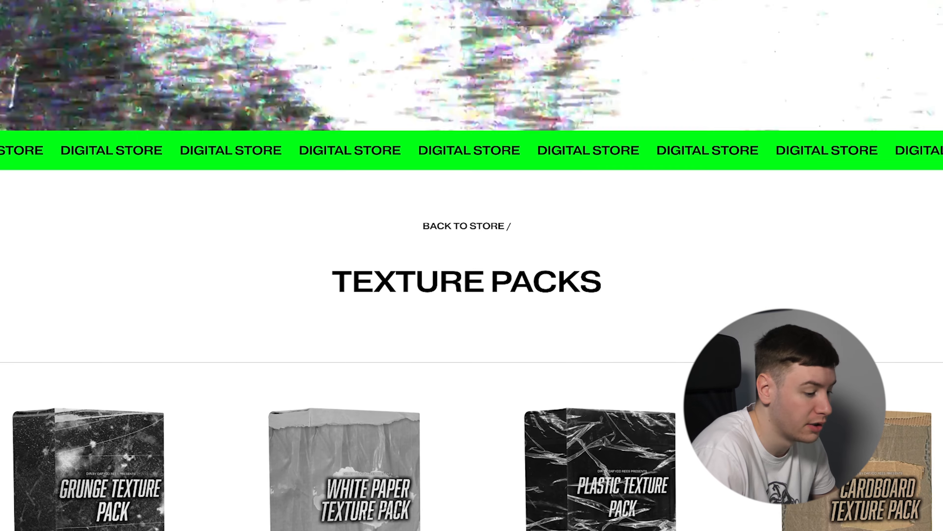
scroll(472, 260, "down", 8)
scroll(472, 261, "down", 3)
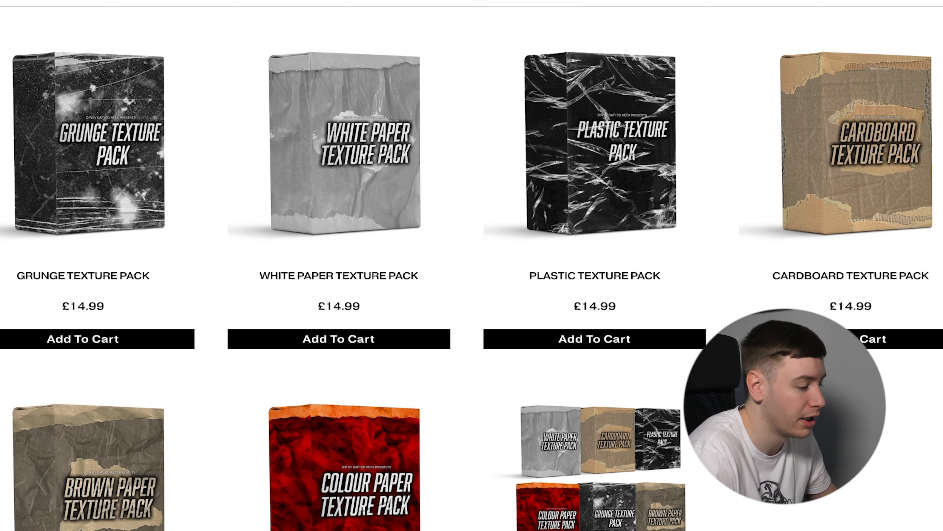
scroll(472, 260, "up", 1)
scroll(472, 260, "down", 2)
scroll(471, 260, "up", 1)
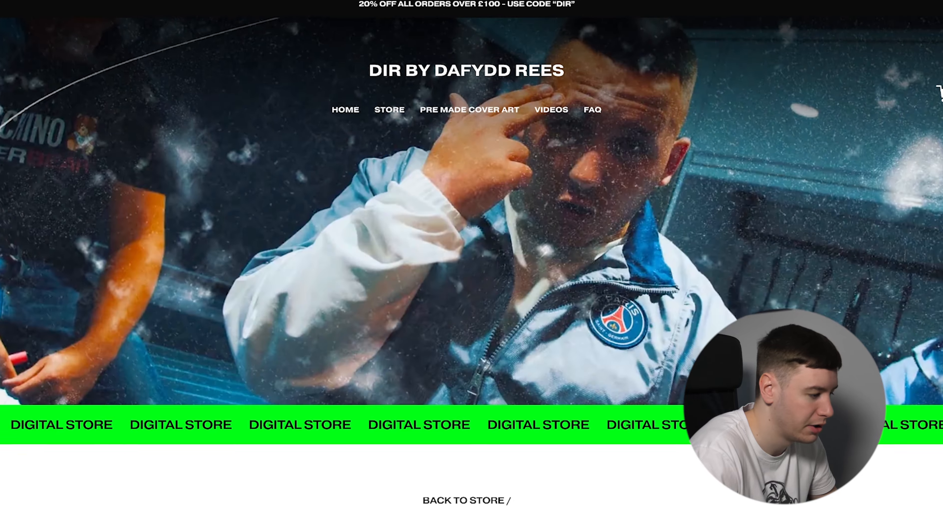
scroll(472, 260, "down", 10)
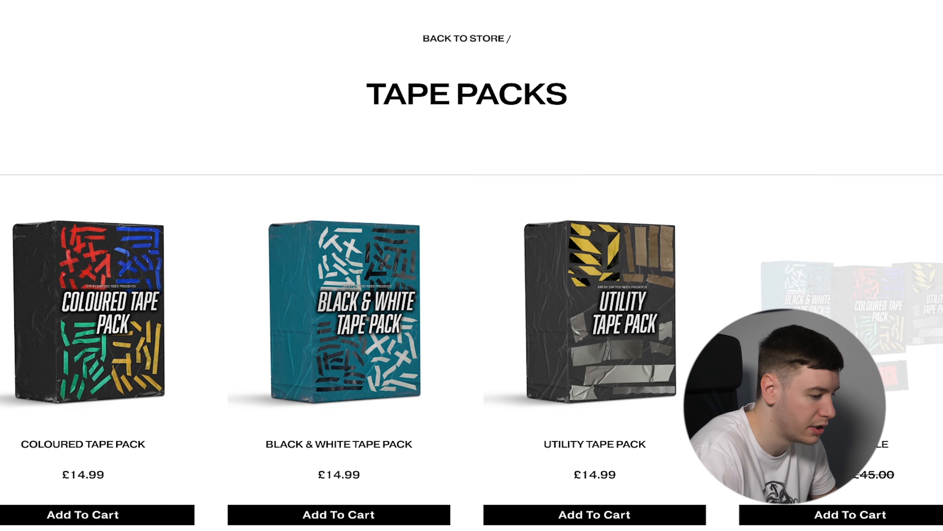
scroll(472, 261, "down", 1)
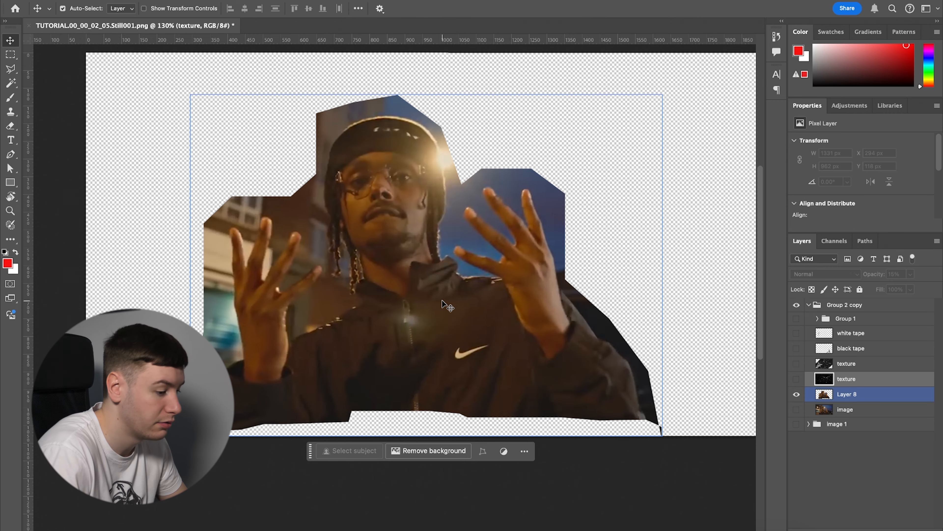
Step: Show the scratched brush-stroke texture, clip it to the Layer 8 cut-out and reposition it over the man
scroll(442, 300, "up", 2)
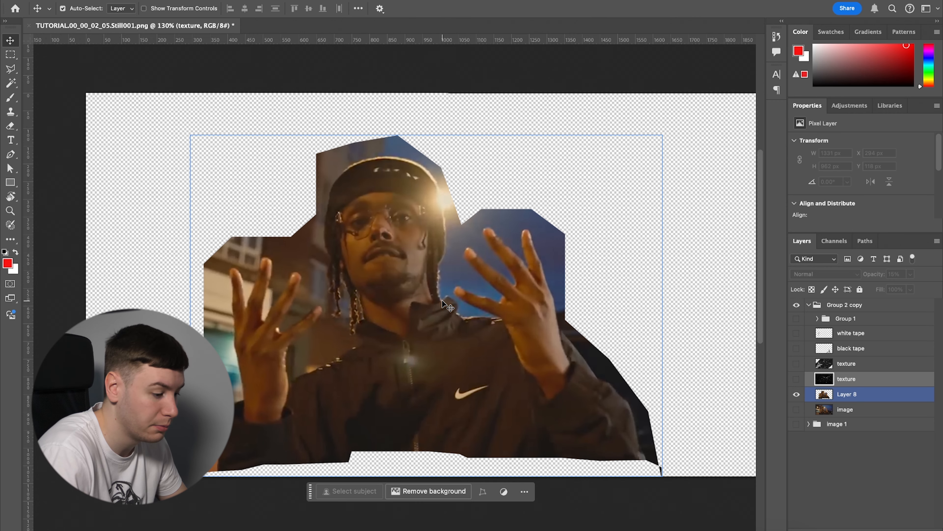
left_click(797, 363)
left_click(797, 379)
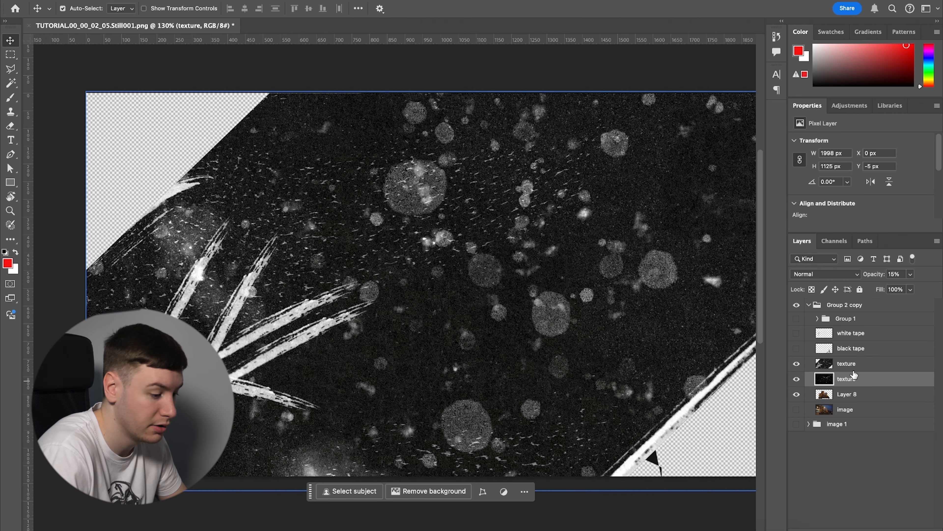
left_click(849, 370)
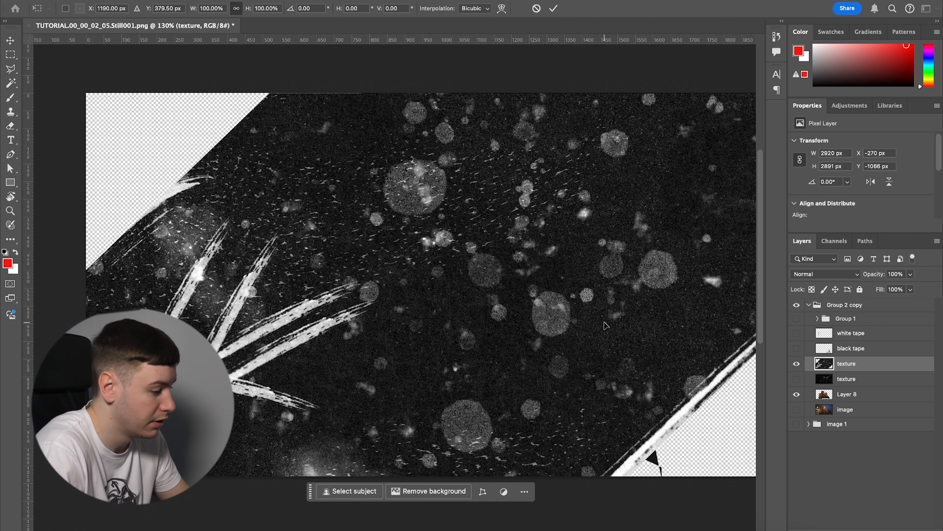
right_click(857, 379)
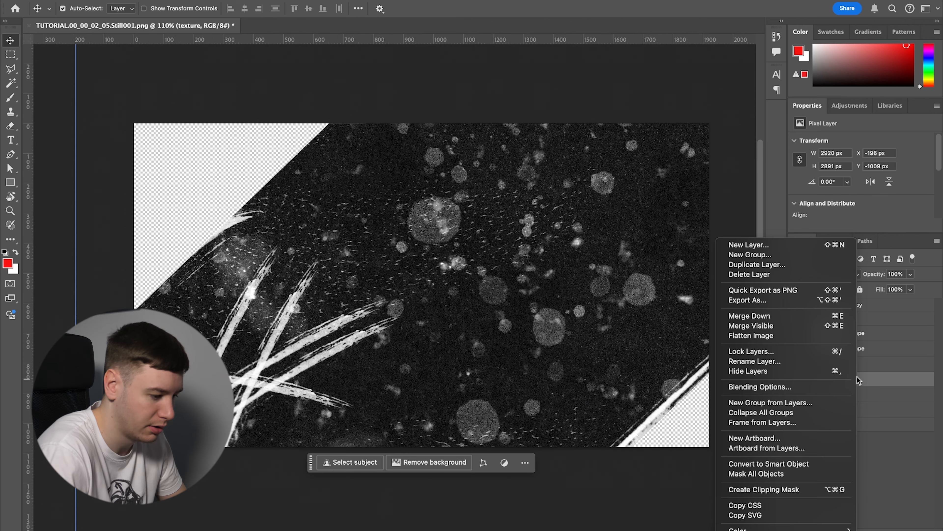
left_click(798, 490)
left_click_drag(406, 290, 479, 338)
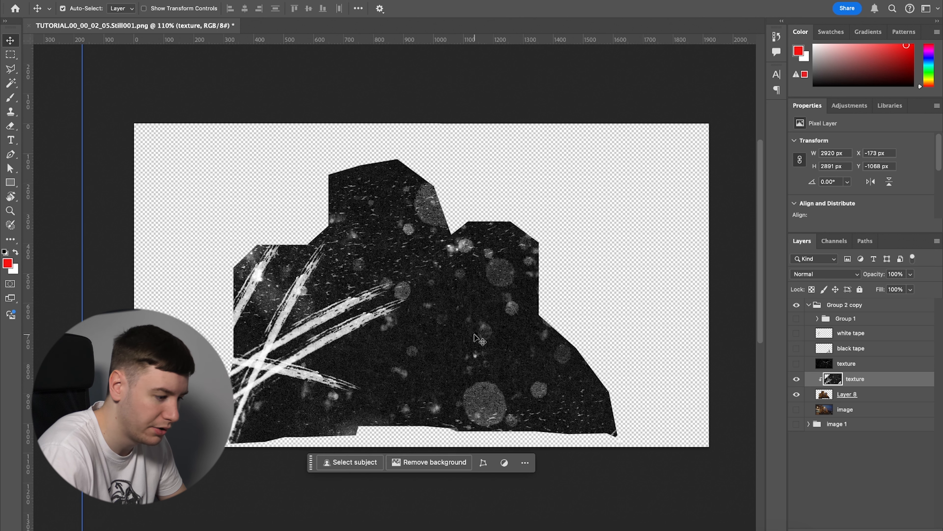
Step: Compare blend modes on the clipped scratched texture and set it to Screen
left_click(821, 281)
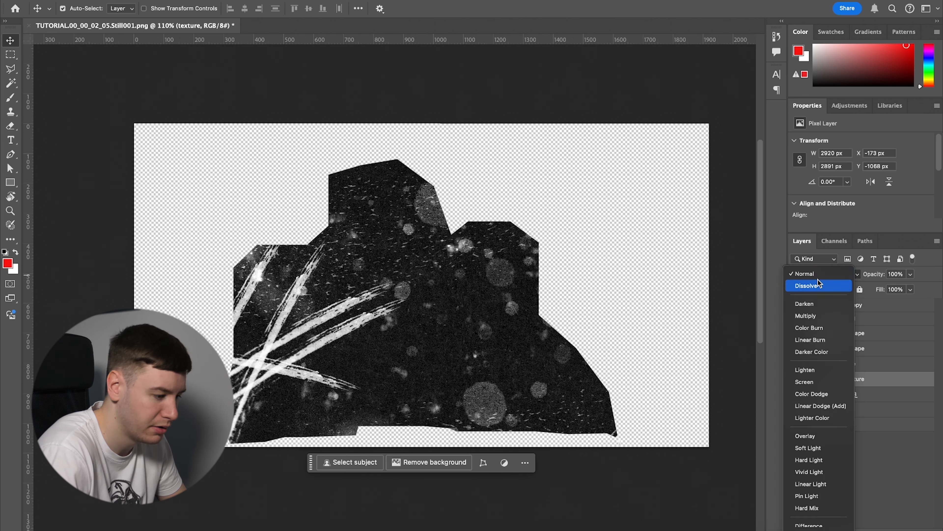
key("Down")
key("Down")
key("Down")
key("Down")
key("Down")
key("Down")
key("Down")
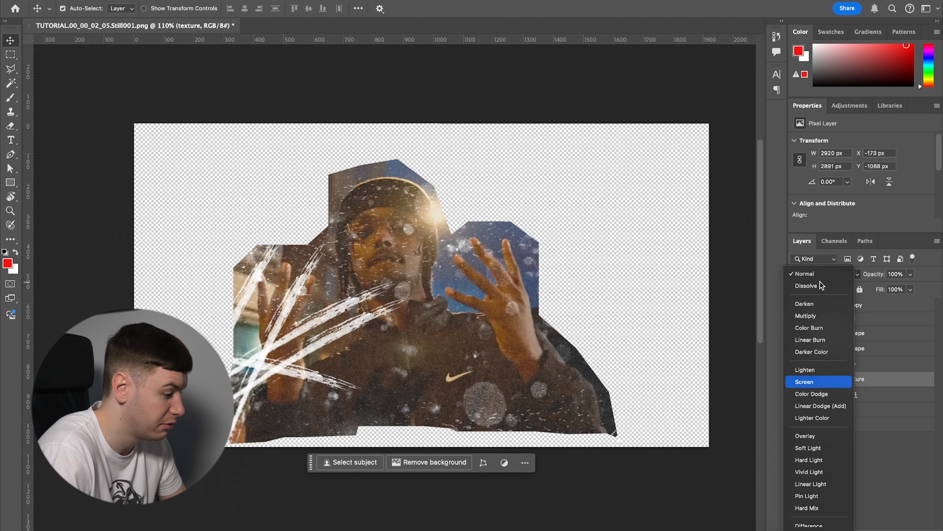
key("Down")
key("Up")
key("Up")
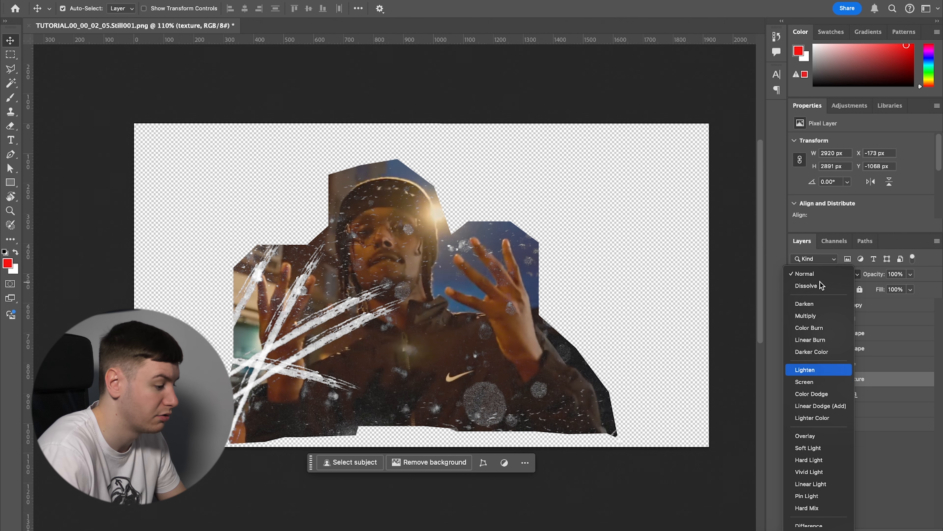
key("Down")
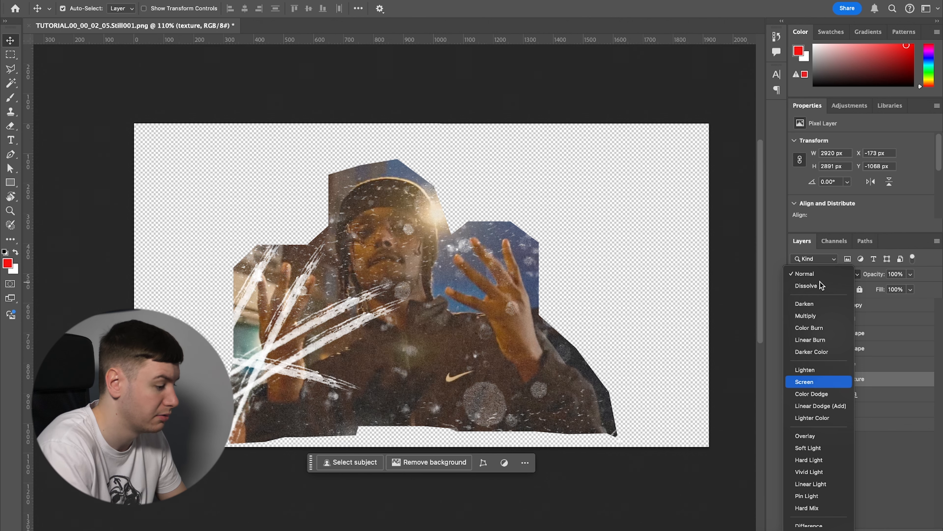
key("Return")
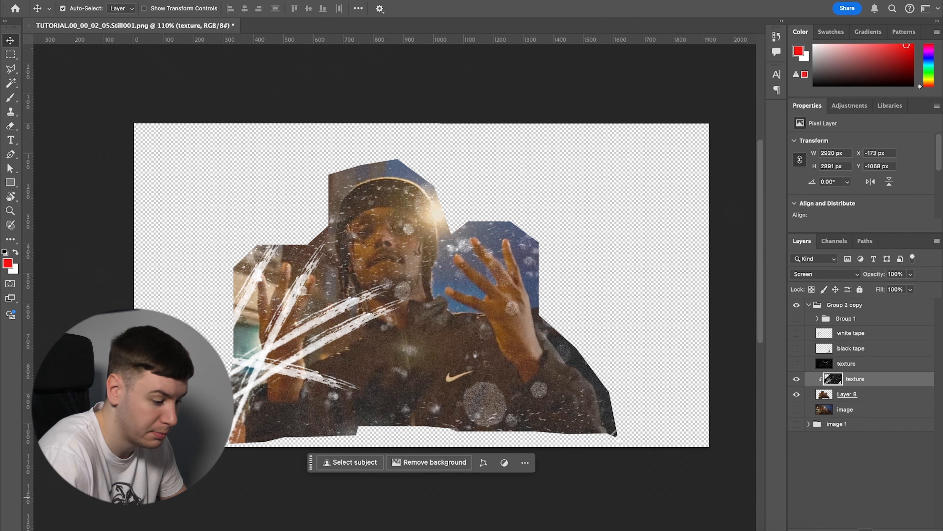
Step: Add a layer mask to the scratched texture and paint it black over the man's face with a size 175 brush
left_click(866, 529)
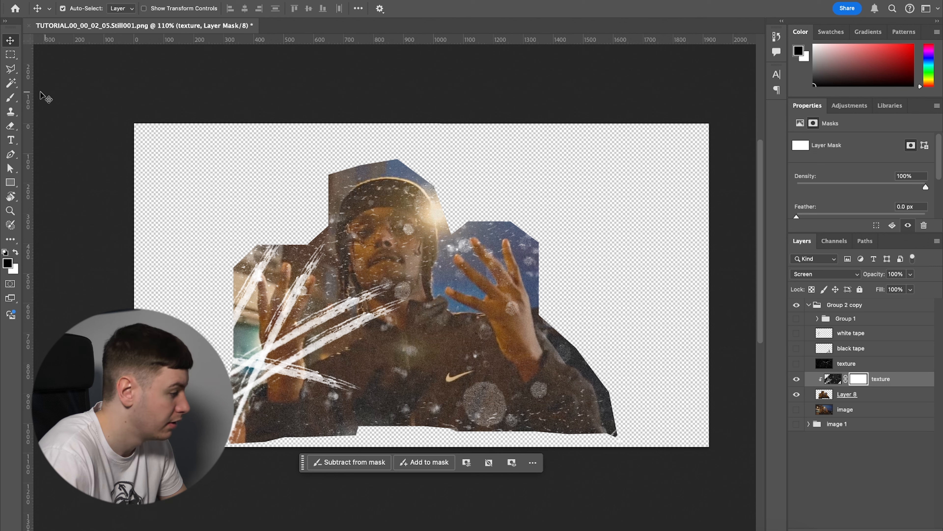
left_click(11, 100)
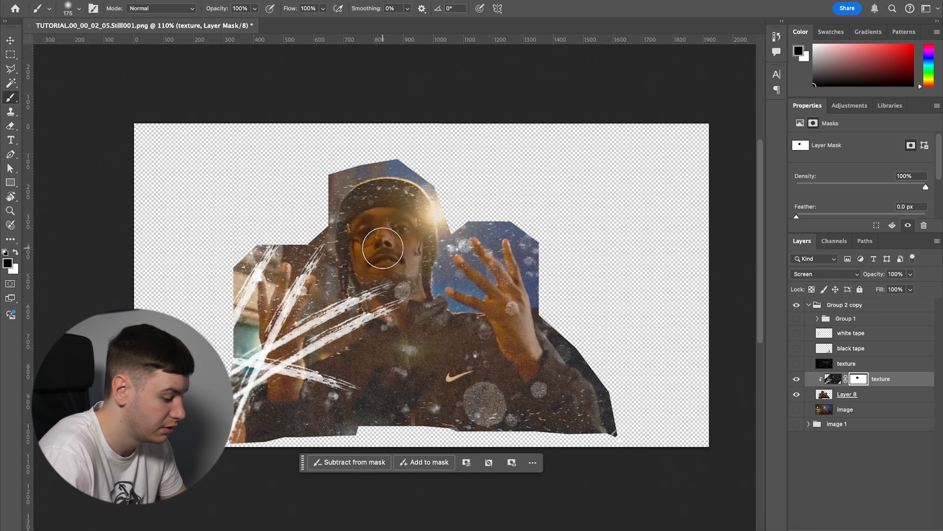
key("v")
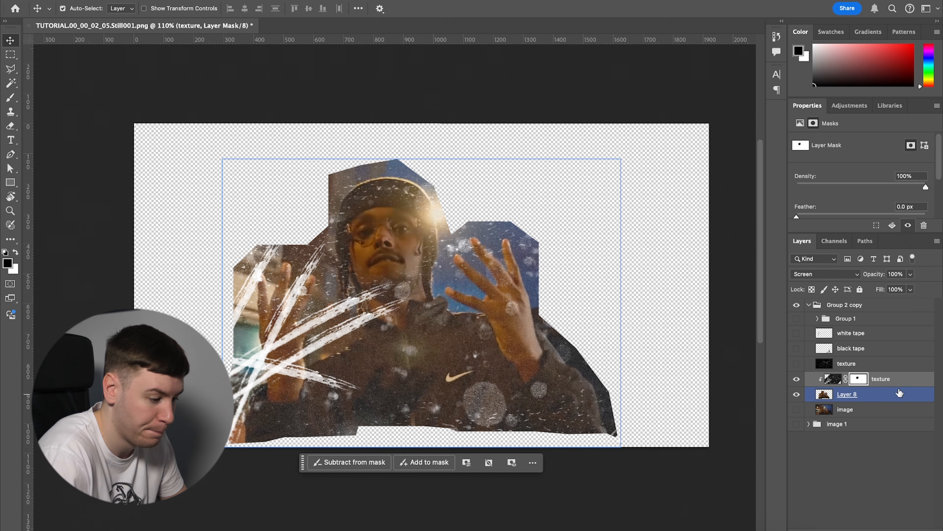
Step: Show the cracked-line texture and clip it to the Layer 8 cut-out with a clipping mask
left_click(797, 364)
left_click(855, 366)
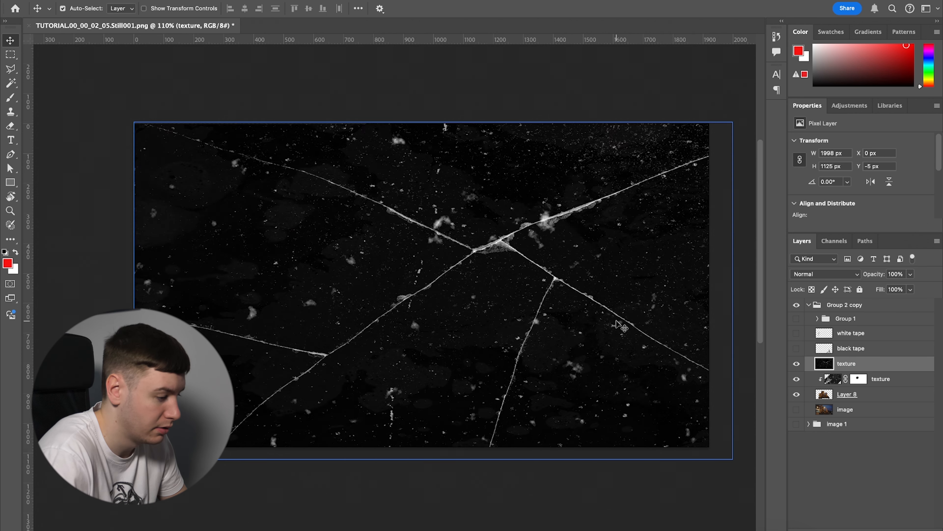
right_click(860, 367)
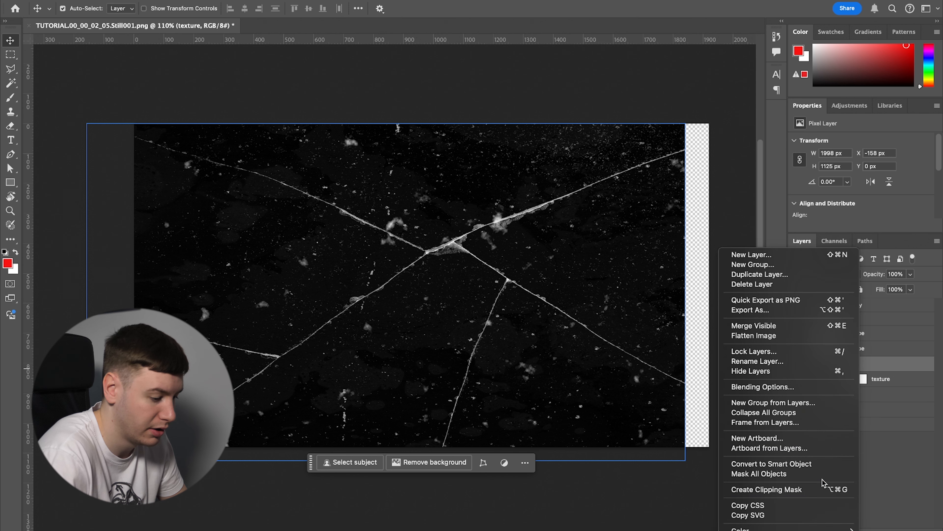
left_click(822, 489)
Step: Set the cracked-line texture's blend mode to Screen and its opacity to 17%
left_click(821, 274)
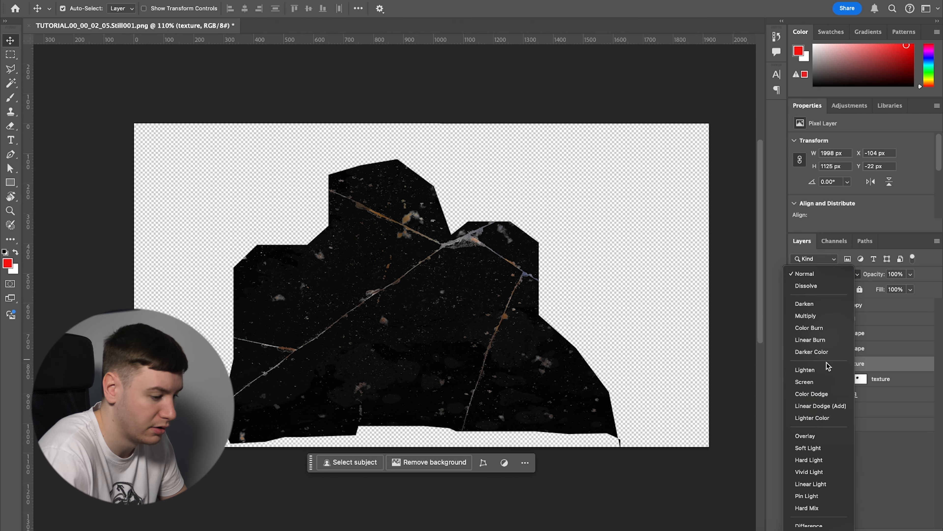
left_click(805, 381)
left_click(910, 274)
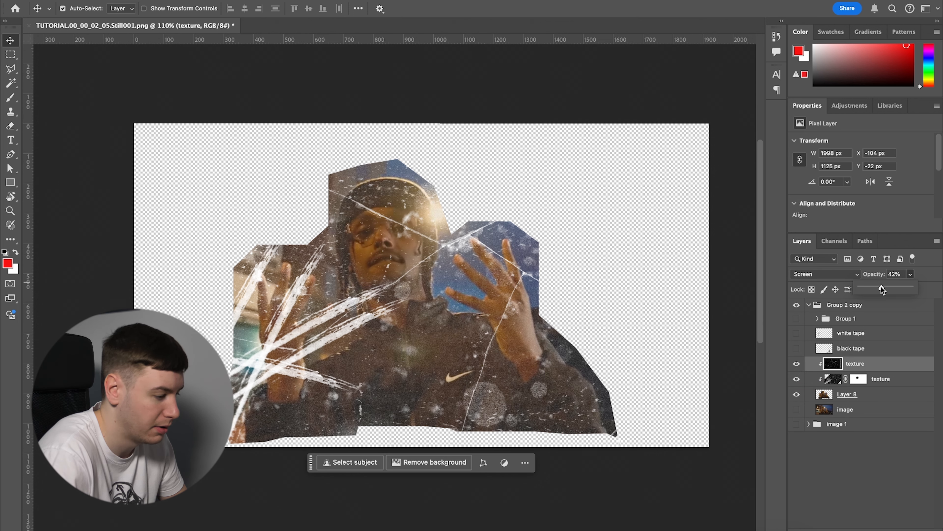
left_click_drag(882, 290, 869, 288)
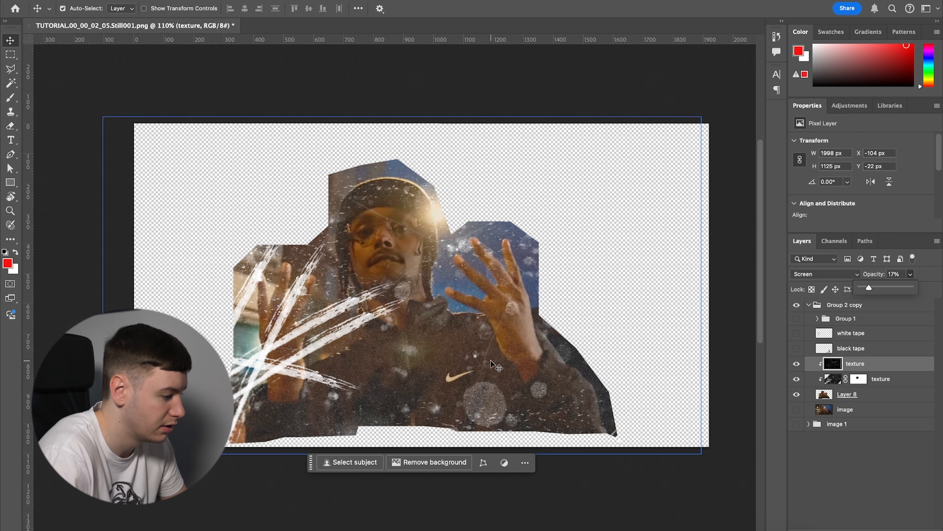
Step: Show both tape layers, placing the white tape on the cut-out's left edge and the black tape on its lower-right corner
left_click(796, 348)
left_click(796, 333)
mouse_move(265, 252)
left_mouse_down()
mouse_move(390, 206)
mouse_move(512, 282)
mouse_move(436, 201)
mouse_move(564, 203)
mouse_move(257, 290)
mouse_move(265, 252)
mouse_move(264, 264)
left_mouse_up()
left_click_drag(624, 405, 606, 410)
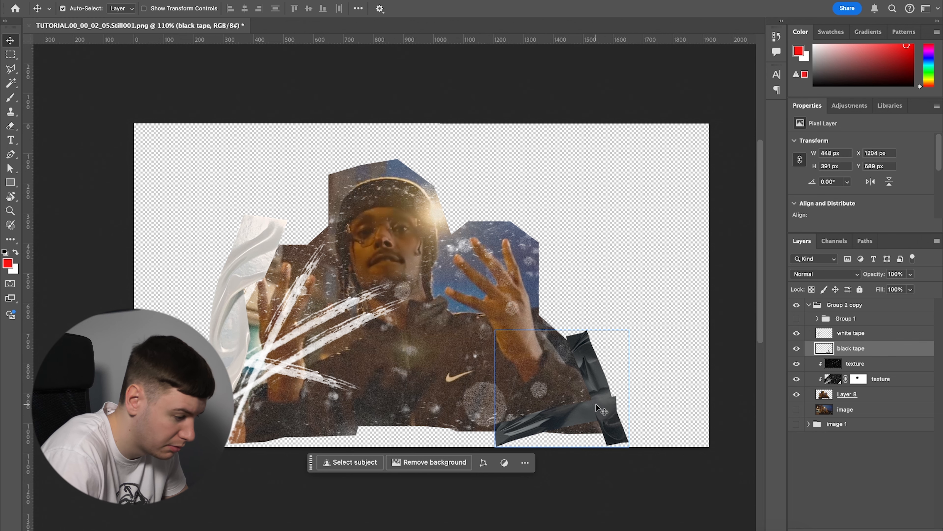
Step: On Layer 8, lasso the cut-out's excess below and beyond the black tape at the lower-right corner, delete it, and deselect
left_click(855, 394)
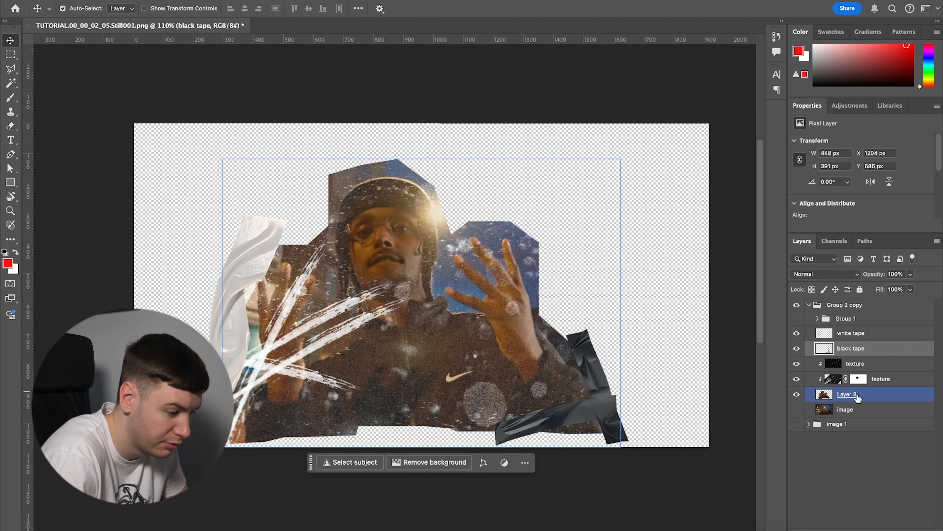
left_click(11, 69)
scroll(611, 468, "up", 5)
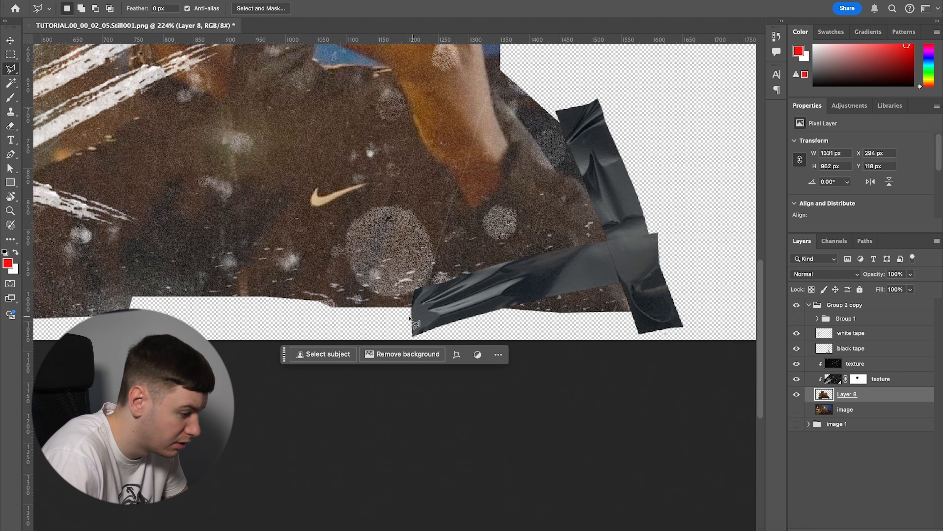
left_click(401, 315)
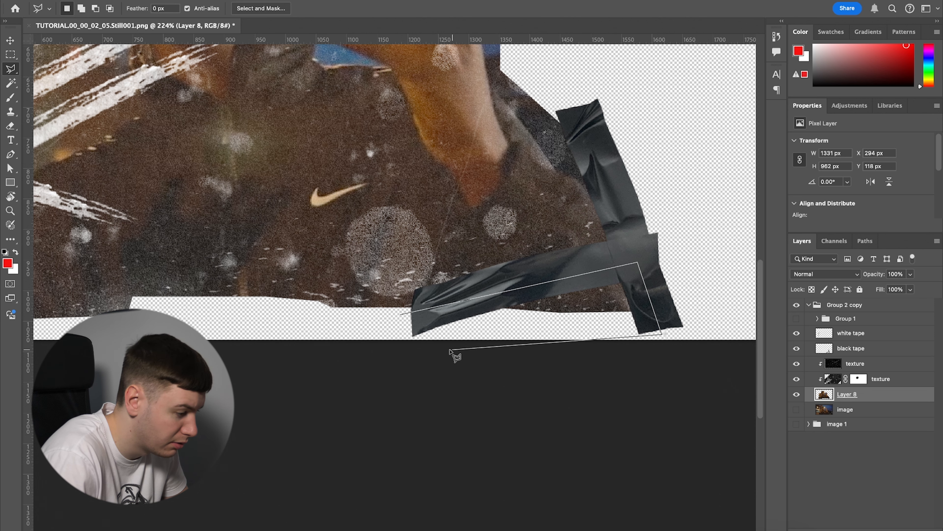
left_click(403, 315)
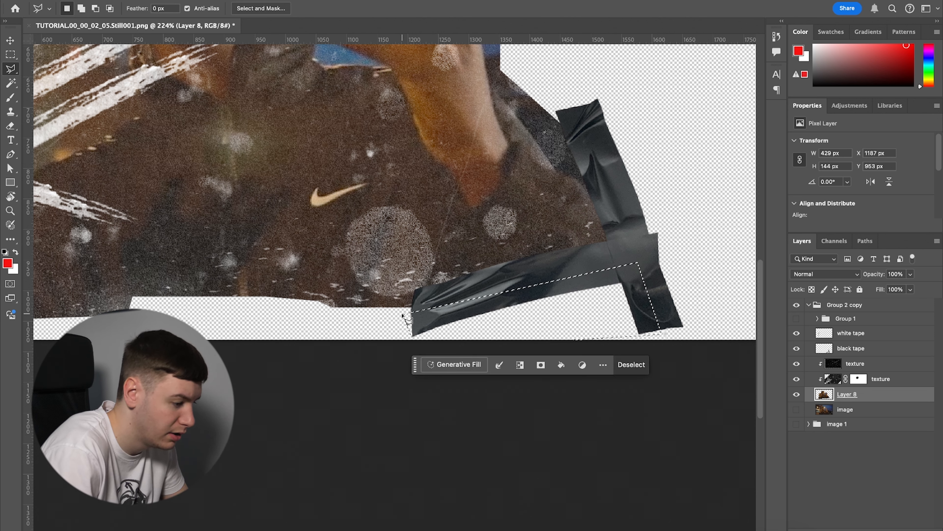
left_click(714, 281)
scroll(575, 304, "down", 3)
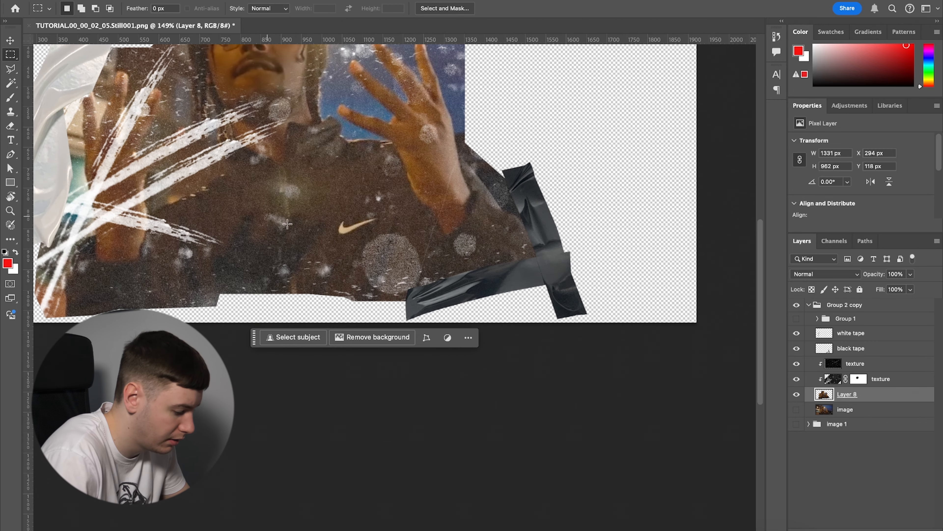
Step: Bring the torn paper strip from PAPER RIP 1.png into the cut-out document and place it across the man's chest
key("v")
scroll(622, 272, "down", 4)
scroll(622, 271, "up", 4)
scroll(596, 193, "up", 2)
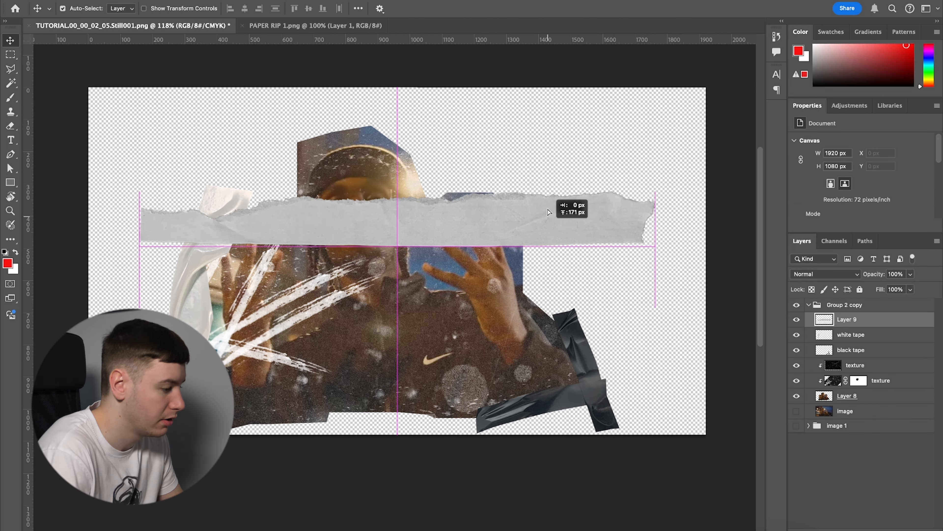
left_click_drag(548, 229, 556, 264)
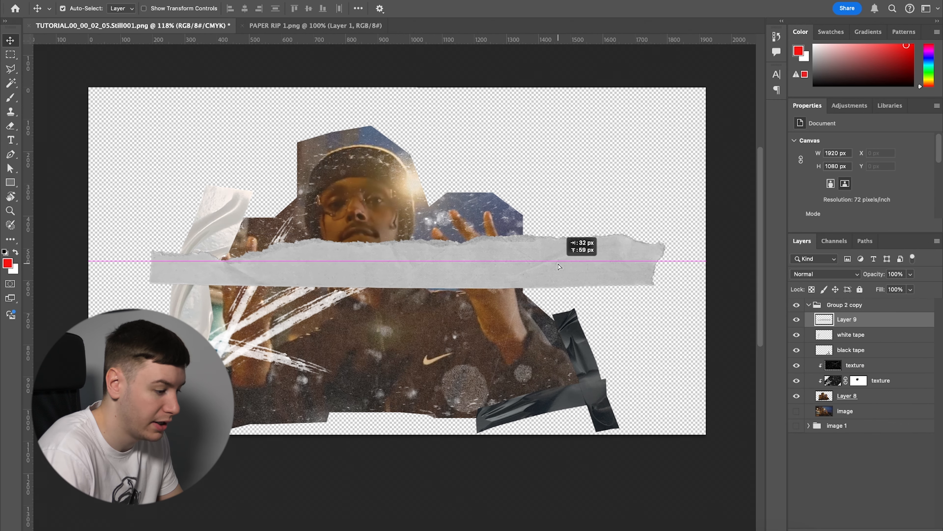
Step: Scale the torn paper strip to about 76%, rotate it to about -132°, and place it diagonally beyond the cut-out's right side
key("ctrl+t")
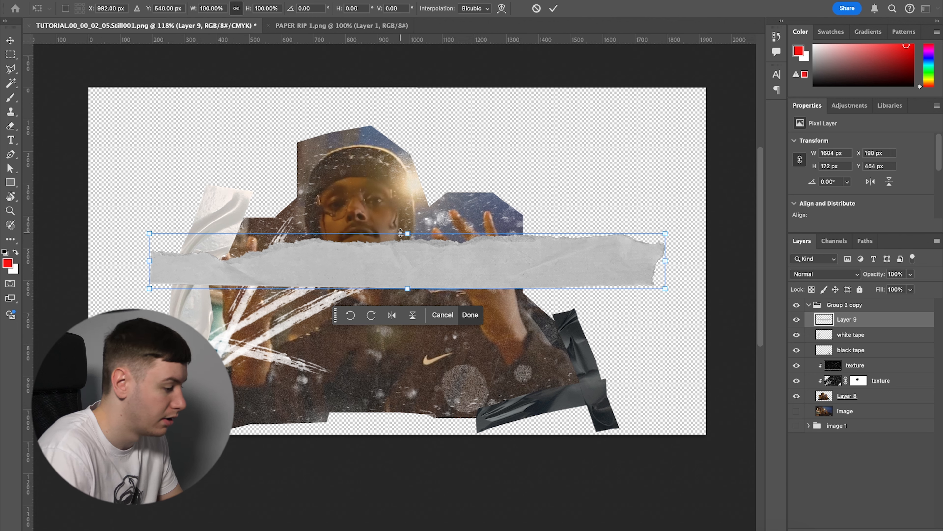
left_click_drag(401, 233, 406, 242)
left_click_drag(625, 301, 349, 177)
left_click_drag(376, 230, 559, 189)
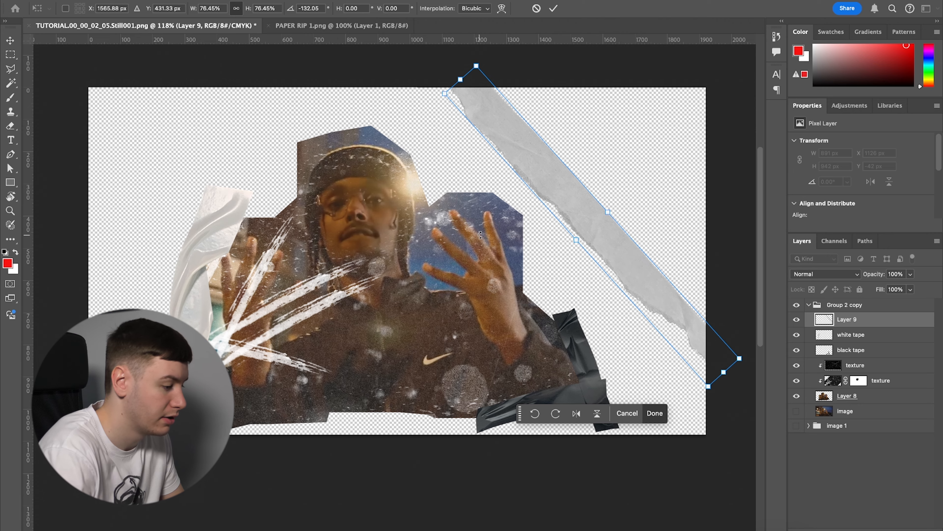
key("Return")
Step: Move the torn paper strip over the hand on the right and rotate it about 3° to follow the sleeve's edge
scroll(479, 234, "up", 6)
scroll(479, 234, "up", 3)
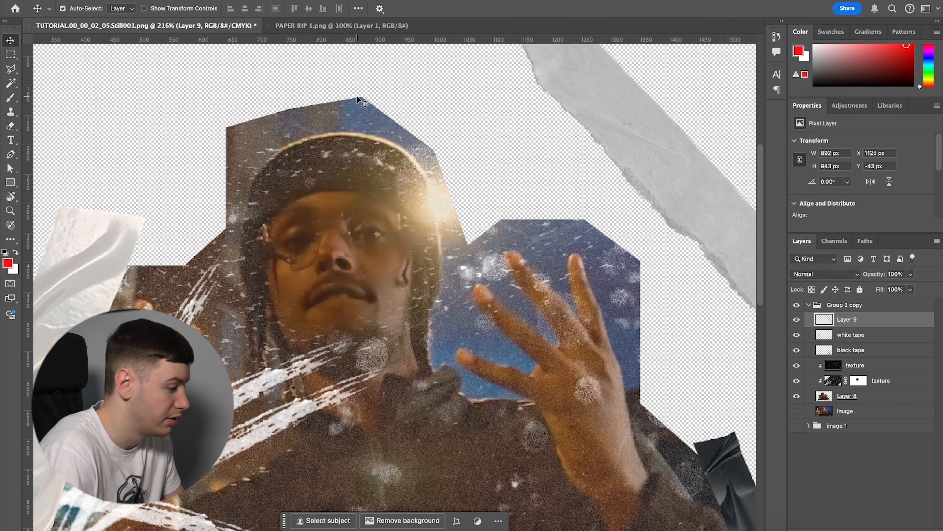
scroll(521, 245, "down", 10)
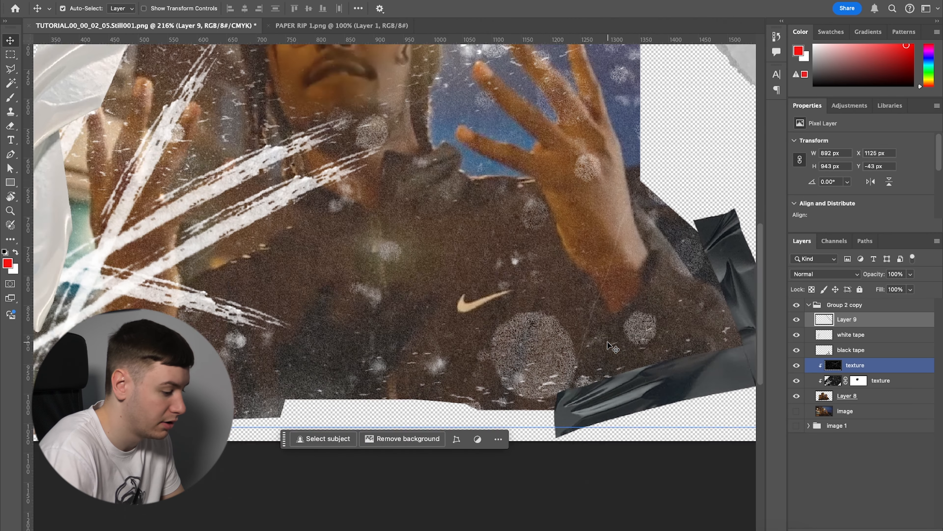
scroll(367, 286, "down", 6)
scroll(527, 210, "up", 4)
key("super+z")
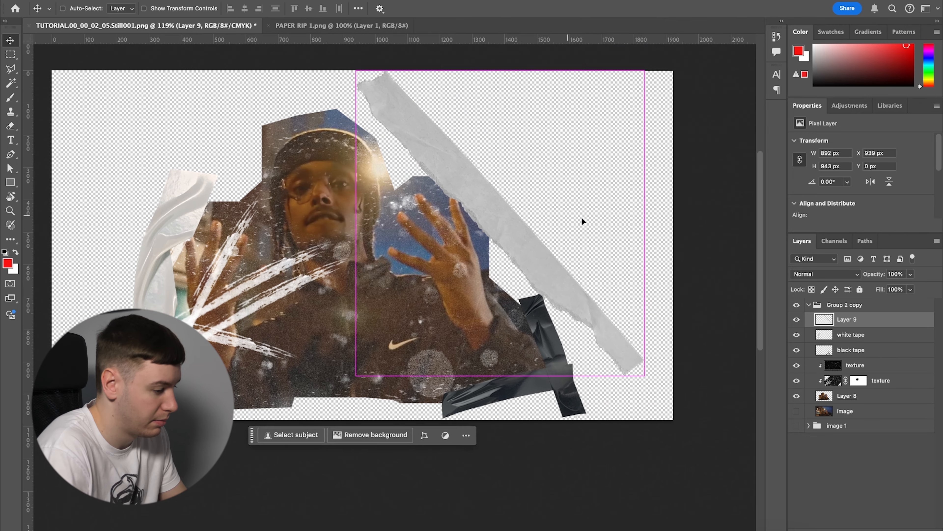
key("super+t")
left_click_drag(694, 232, 673, 278)
scroll(549, 256, "up", 5)
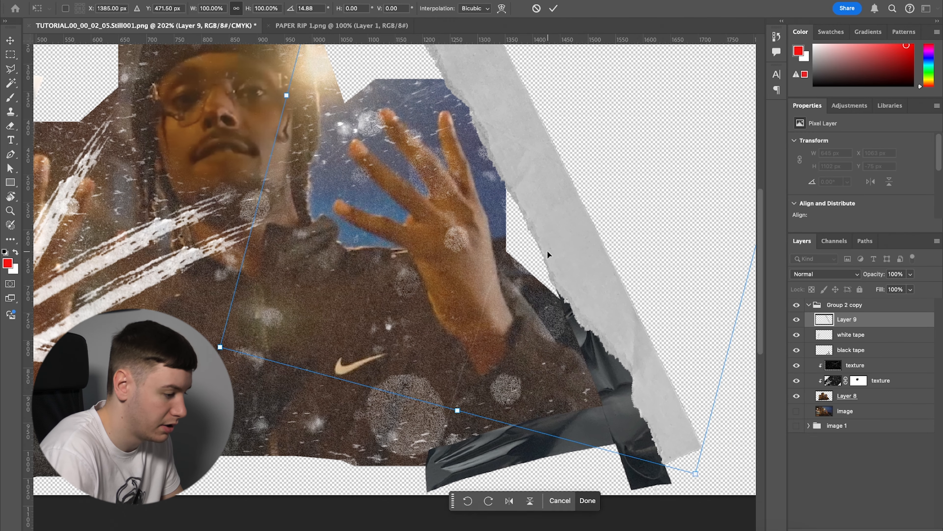
left_click_drag(557, 248, 529, 254)
left_click_drag(665, 313, 758, 266)
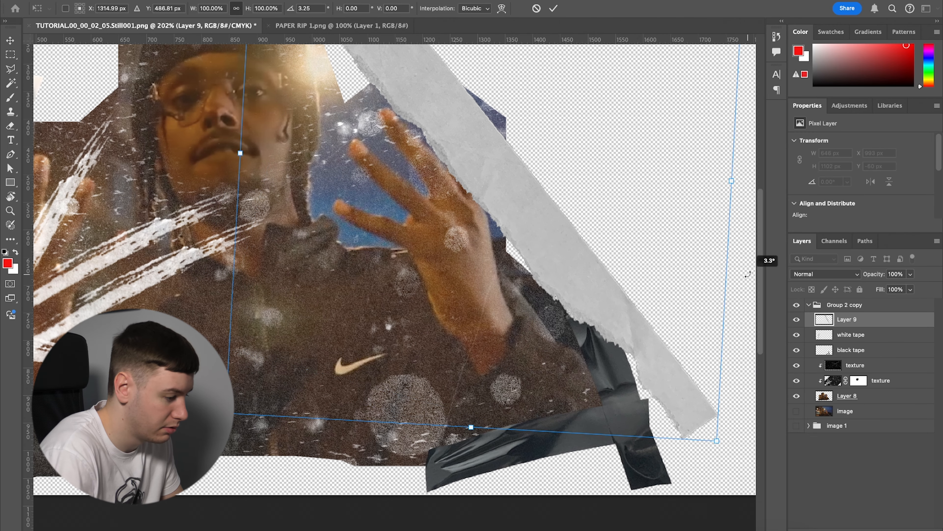
left_click_drag(558, 270, 515, 257)
key("Return")
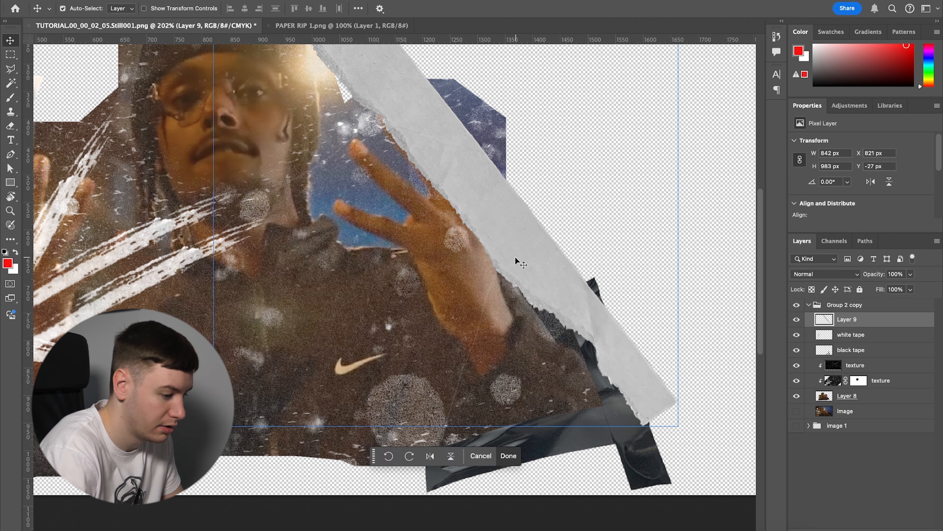
Step: Move the Layer 9 paper strip directly above the textures, clipped to the cut-out, and nudge it along the sleeve's edge
left_click_drag(865, 319, 857, 358)
left_click_drag(460, 185, 471, 182)
key("super+plus")
key("super+plus")
scroll(541, 309, "right", 5)
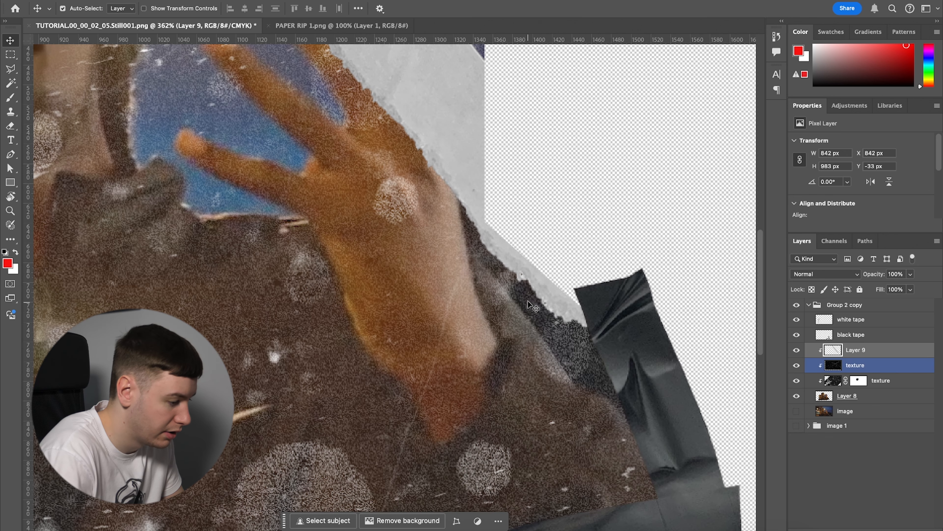
key("super+minus")
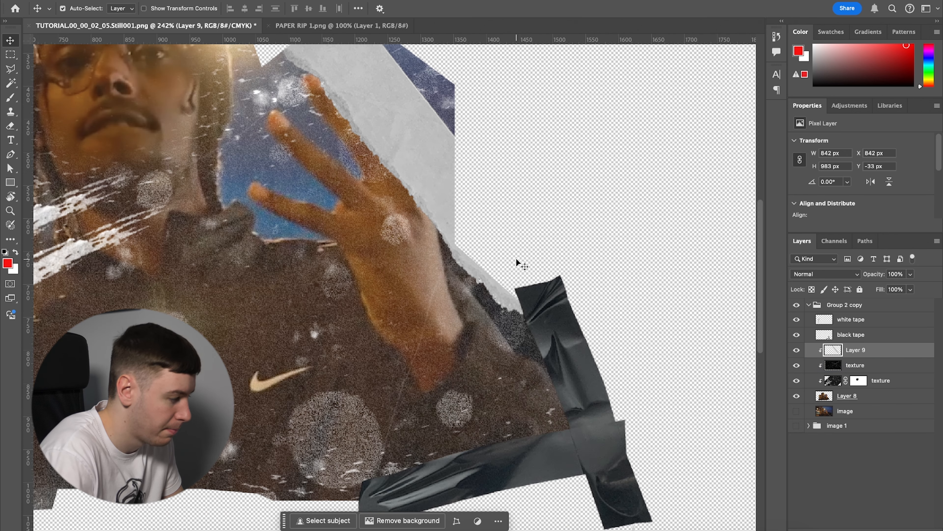
Step: Erase the upper part of the Layer 9 strip over the hand and blue background, keeping the torn edge along the sleeve
left_click(11, 128)
scroll(417, 262, "up", 5)
mouse_move(313, 195)
left_mouse_down()
mouse_move(325, 189)
mouse_move(408, 293)
mouse_move(413, 227)
left_mouse_up()
mouse_move(425, 301)
left_mouse_down()
mouse_move(394, 301)
mouse_move(414, 310)
left_mouse_up()
Step: Copy the torn paper strip from PAPER RIP 1.png into the cut-out document again and start a free transform on it
key("ctrl+Tab")
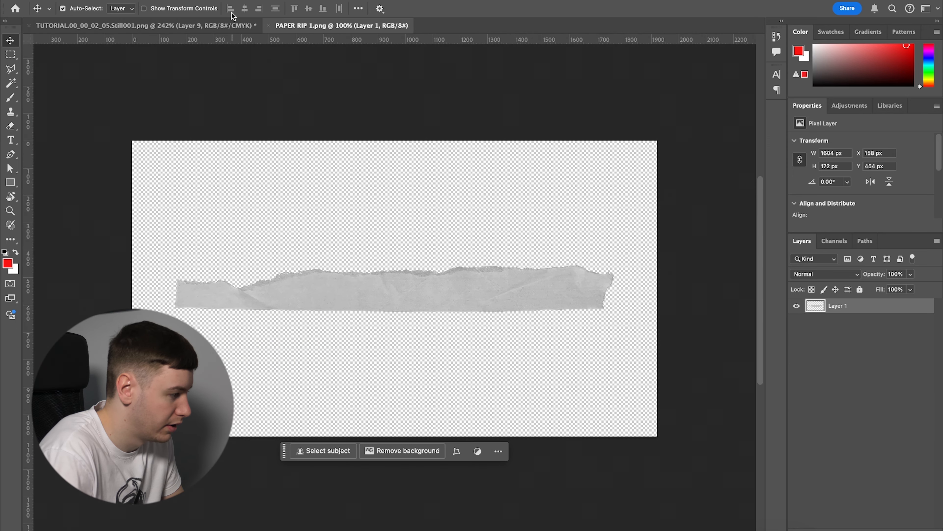
key("ctrl+Tab")
key("super+v")
key("super+t")
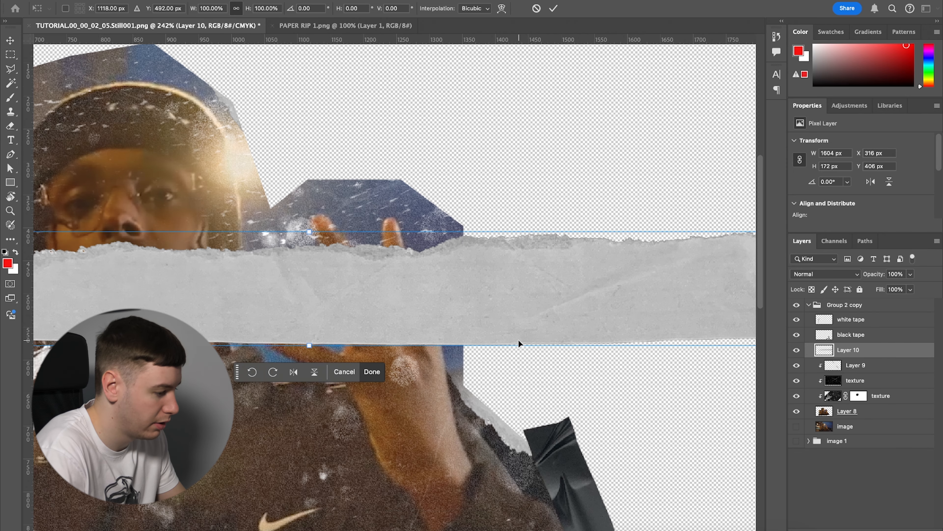
Step: Rotate the second paper strip to about -88.5° and place it vertically along the right edge beside the raised hand
scroll(518, 339, "down", 8)
left_click_drag(489, 247, 284, 177)
scroll(395, 288, "up", 5)
left_click_drag(327, 351, 398, 179)
left_click_drag(547, 292, 482, 325)
left_click_drag(424, 301, 490, 318)
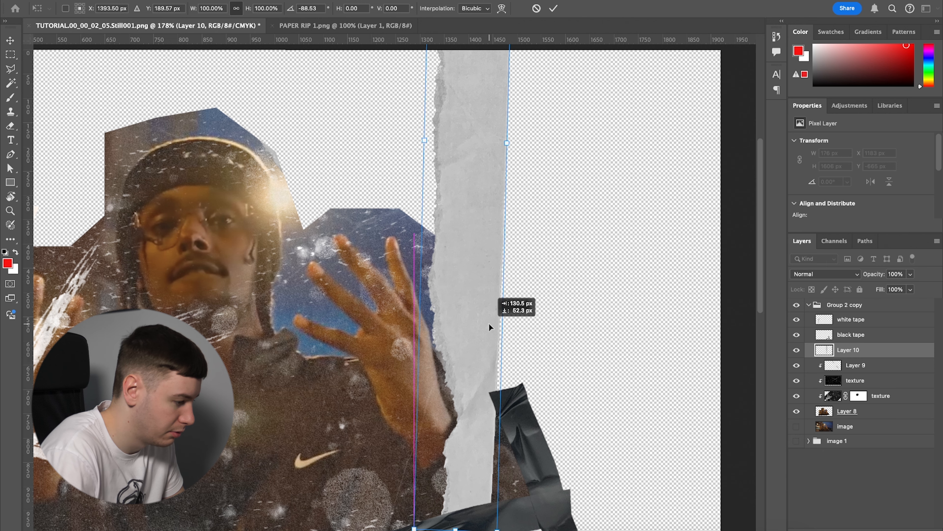
key("Return")
Step: Move Layer 10 beneath Layer 9 so it is clipped to the cut-out, and erase the strip's excess below the hand
left_click_drag(860, 352, 861, 372)
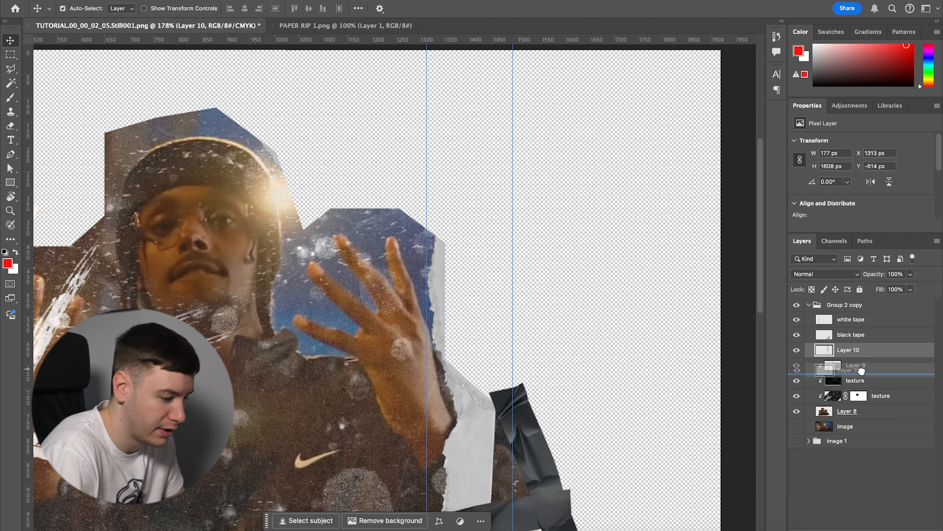
left_click(11, 126)
scroll(483, 420, "down", 5)
left_click_drag(465, 351, 455, 273)
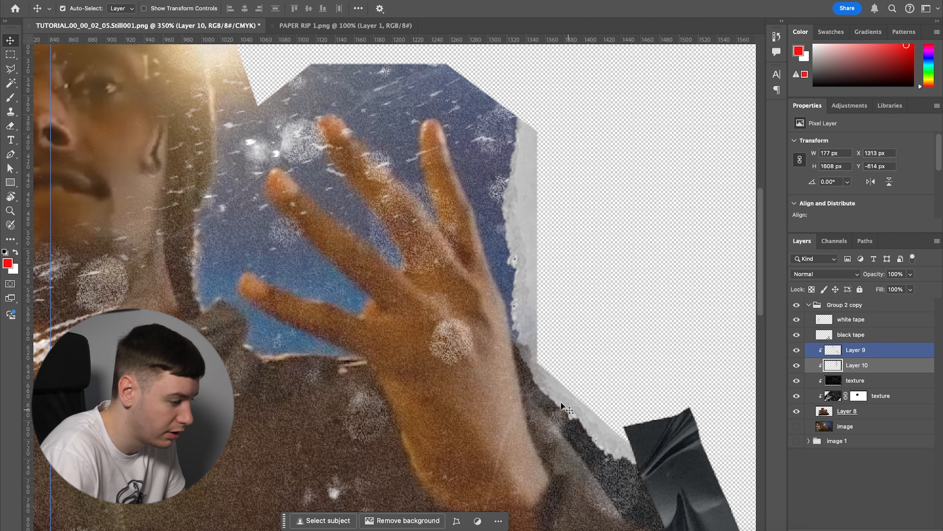
scroll(526, 299, "down", 5)
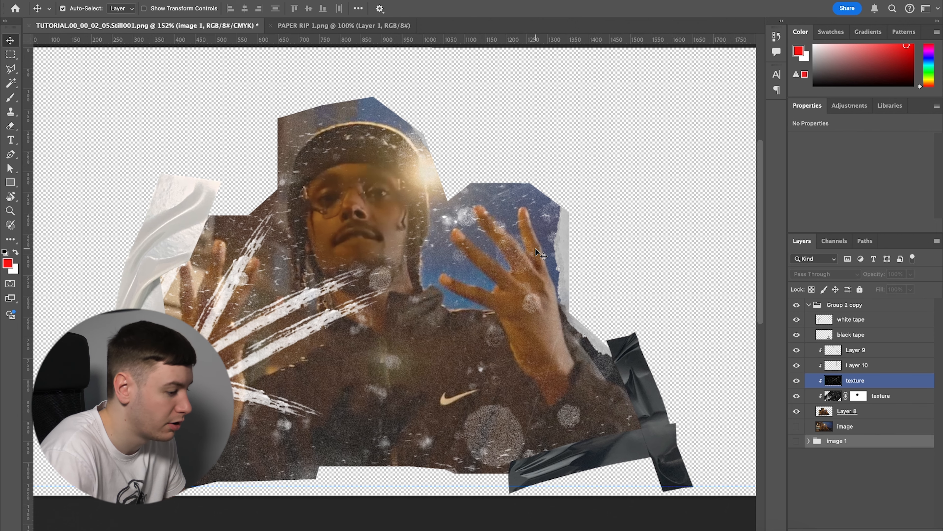
Step: Convert Layer 8 to a smart object and open it in the Camera Raw Filter
left_click(854, 411)
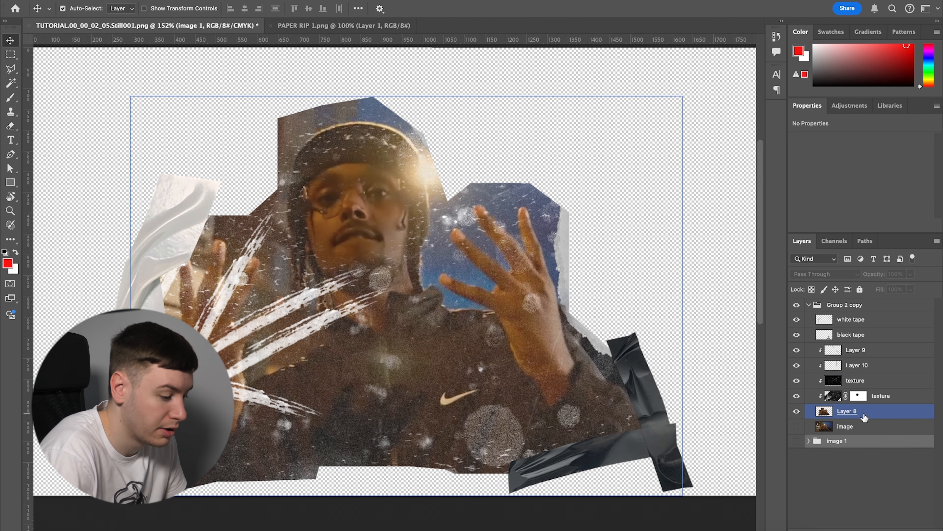
right_click(854, 410)
left_click(817, 465)
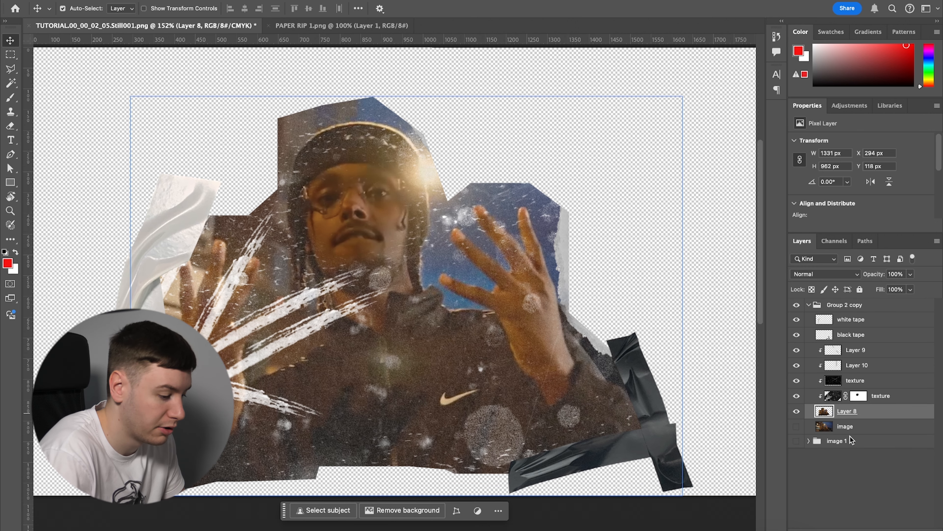
left_click(264, 0)
left_click(280, 61)
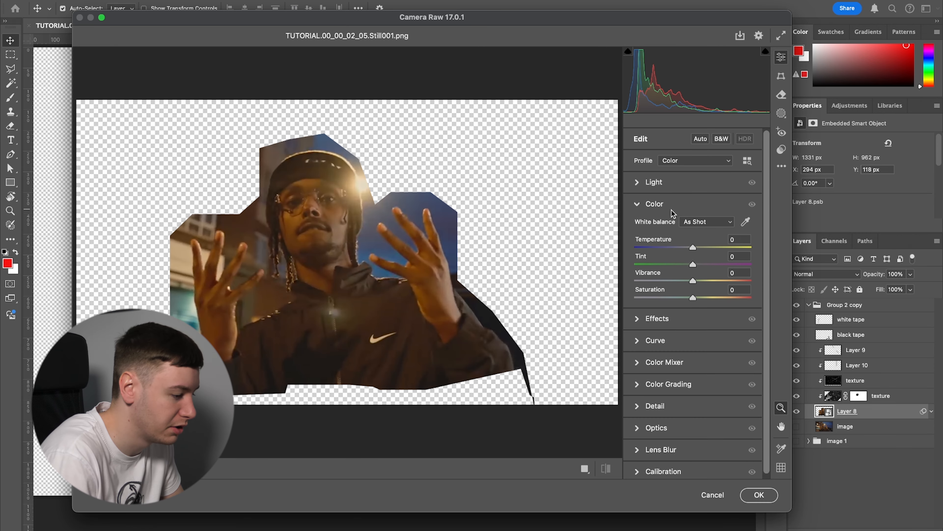
Step: In the Camera Raw effects, set Texture to +81, Clarity to +77 and Dehaze to +31, and add grain
left_click(673, 206)
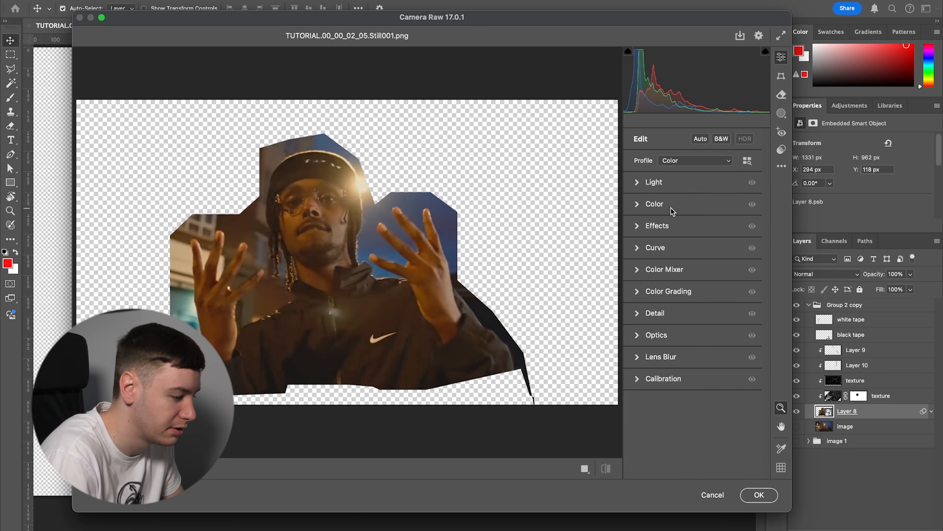
left_click(668, 225)
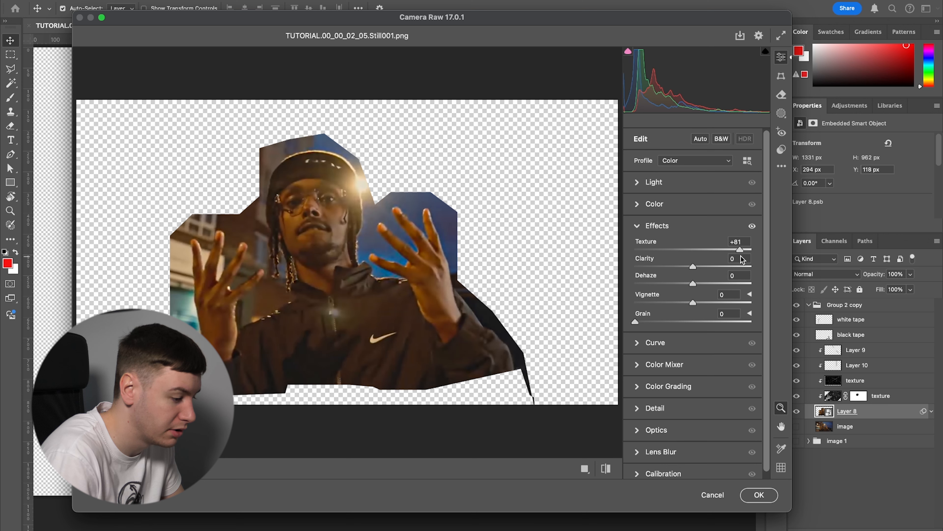
left_click_drag(694, 268, 710, 284)
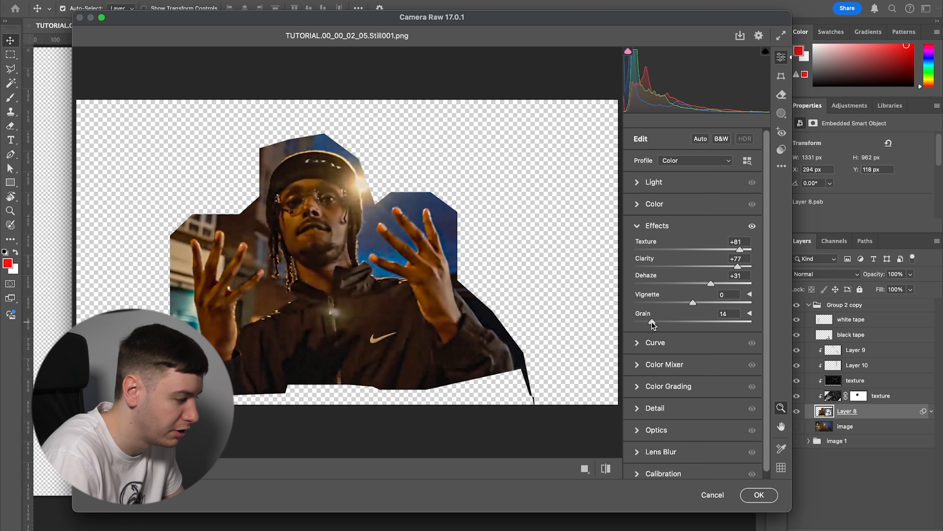
Step: Lower the cut-out's Vibrance to -47 and apply the Camera Raw filter
left_click(657, 225)
left_click(654, 204)
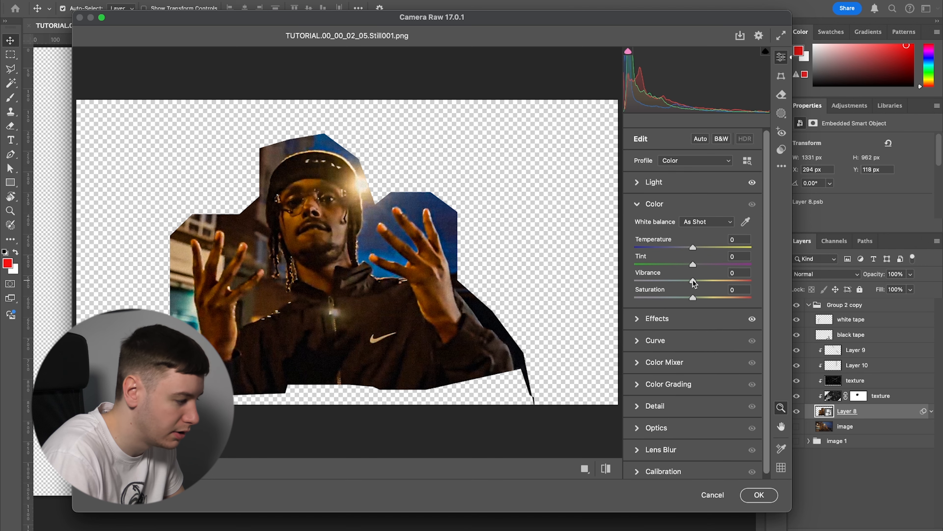
left_click_drag(693, 281, 666, 282)
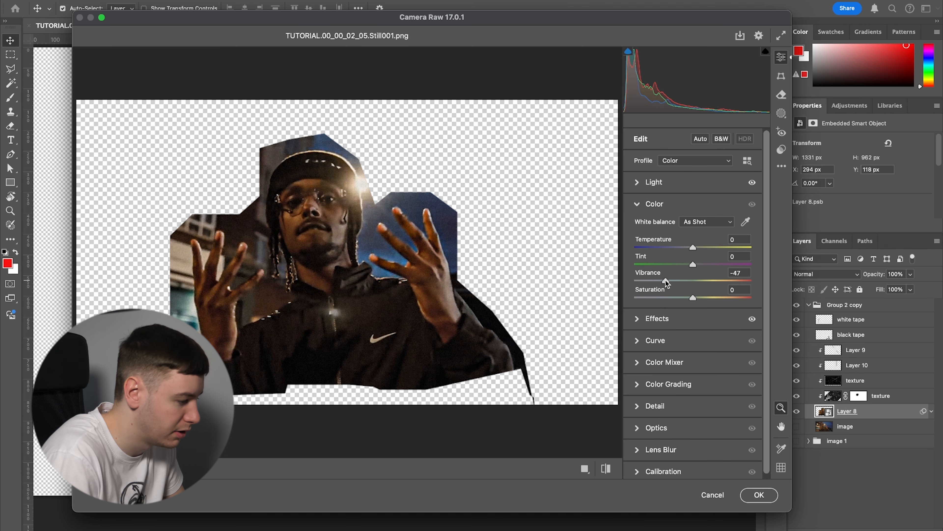
left_click(759, 495)
left_click(497, 320)
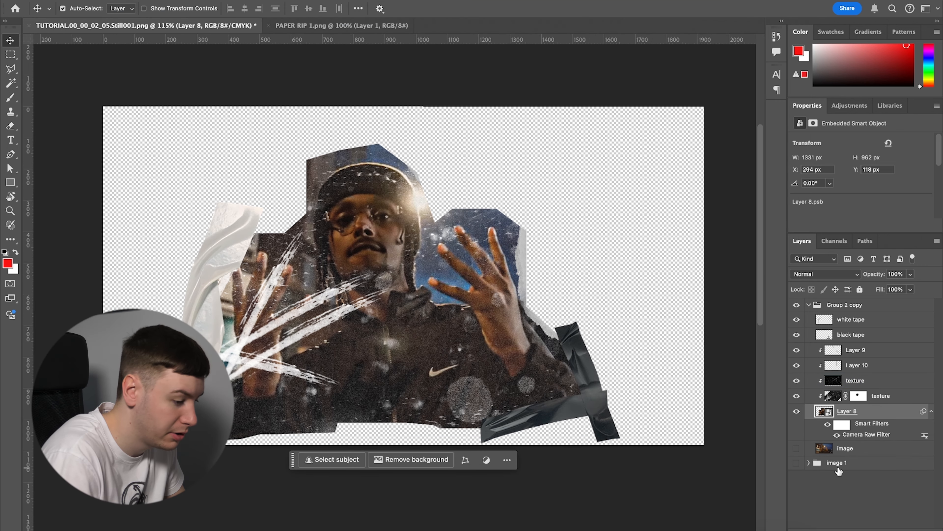
Step: Collapse and hide the Group 2 copy group, and show the finished image 1 group instead
left_click(832, 304)
left_click(809, 305)
left_click(797, 305)
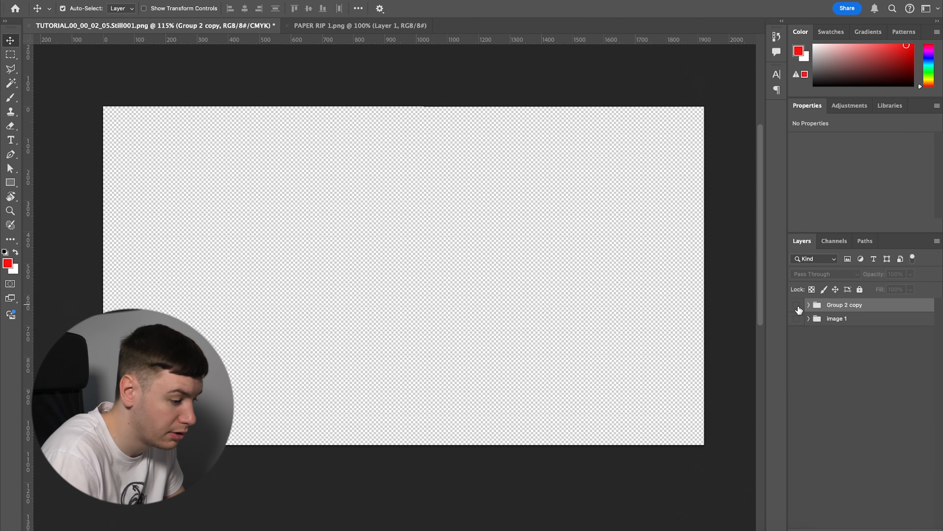
left_click(797, 319)
scroll(356, 286, "up", 2)
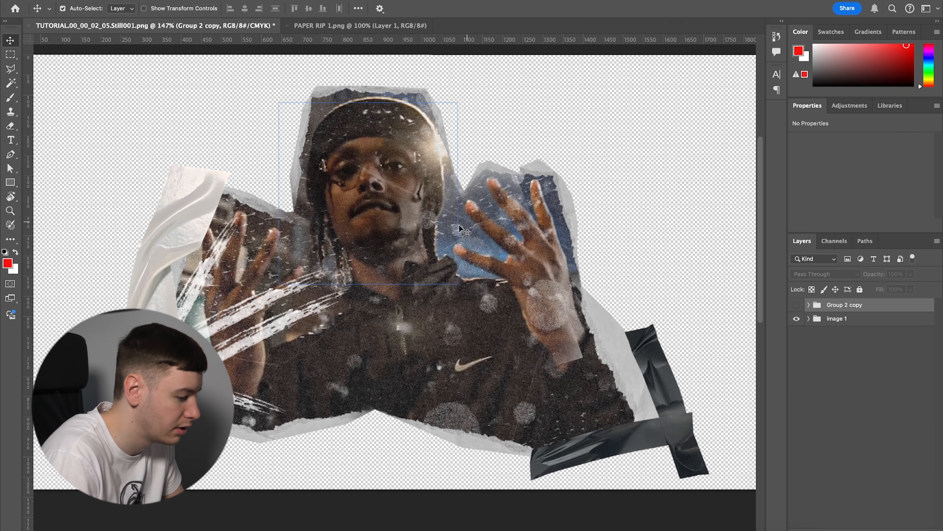
scroll(483, 221, "down", 3)
scroll(642, 331, "up", 2)
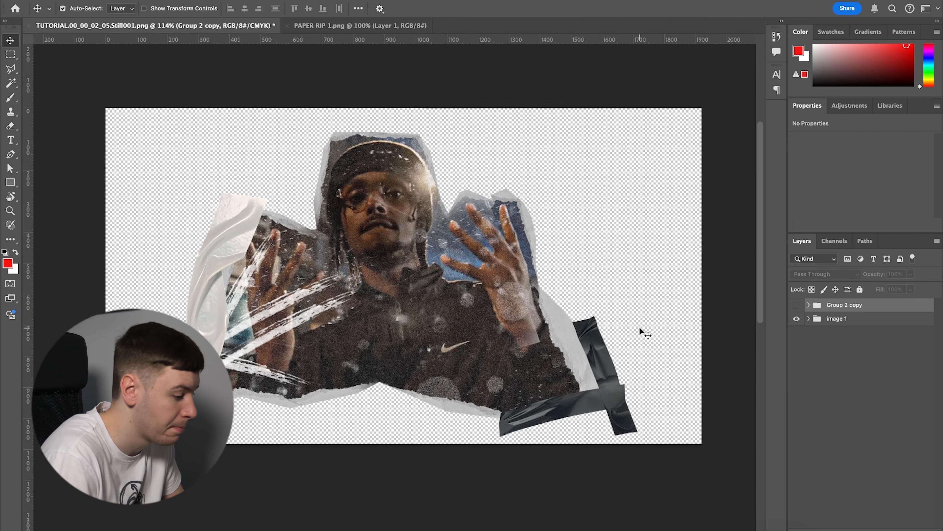
scroll(354, 265, "down", 3)
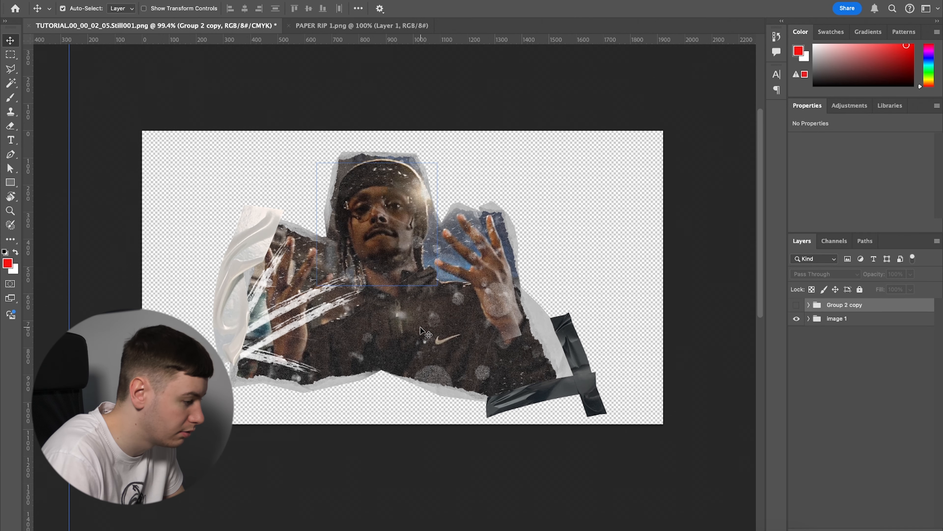
scroll(421, 327, "up", 1)
scroll(423, 316, "up", 3)
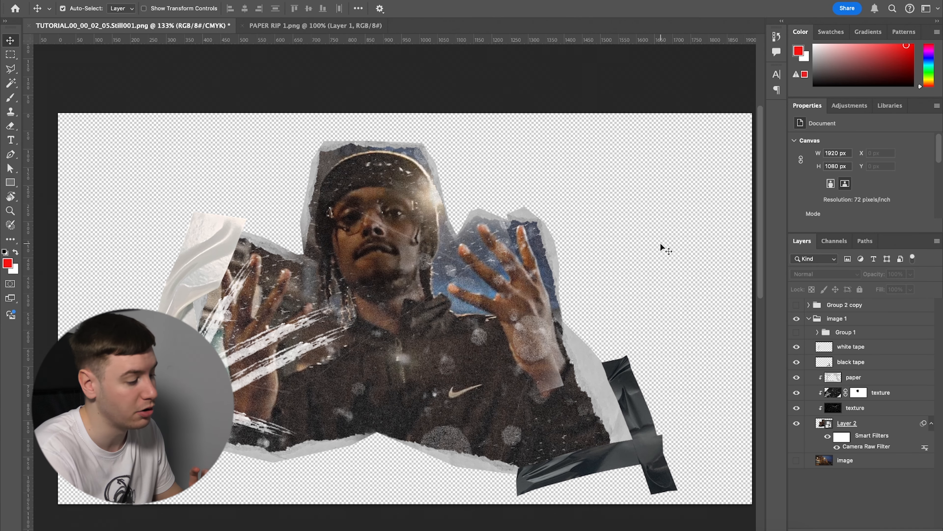
scroll(594, 303, "down", 2)
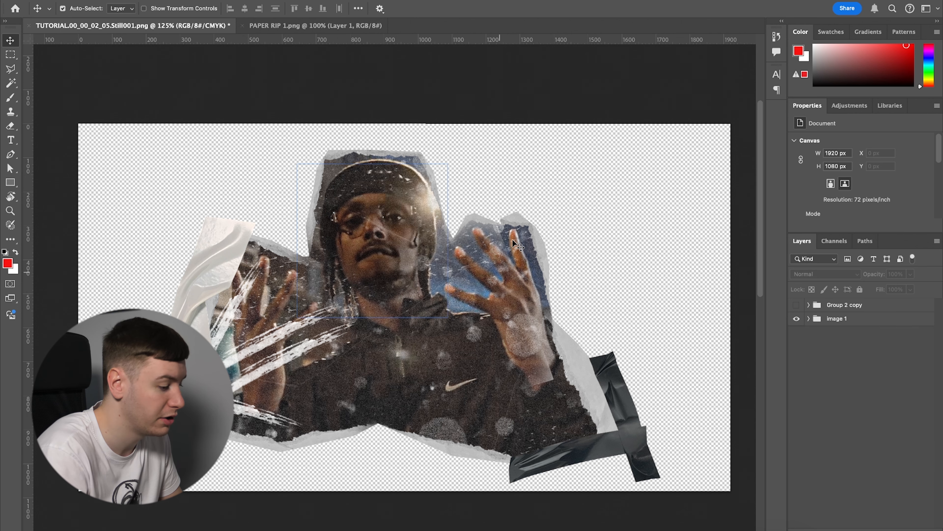
Step: Export the visible image 1 cut-out as a PNG into the FREE GRUNGE TEXTURE folder
left_click(101, 0)
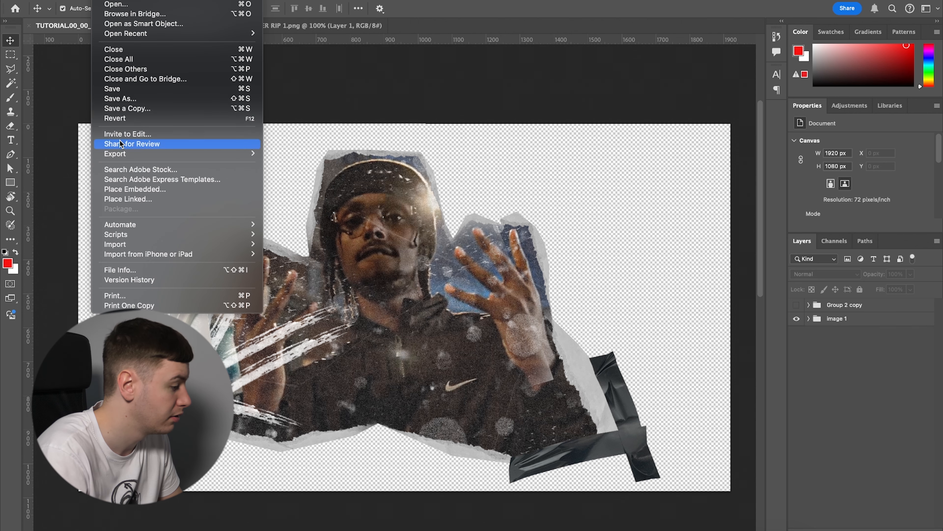
mouse_move(130, 154)
left_click(291, 155)
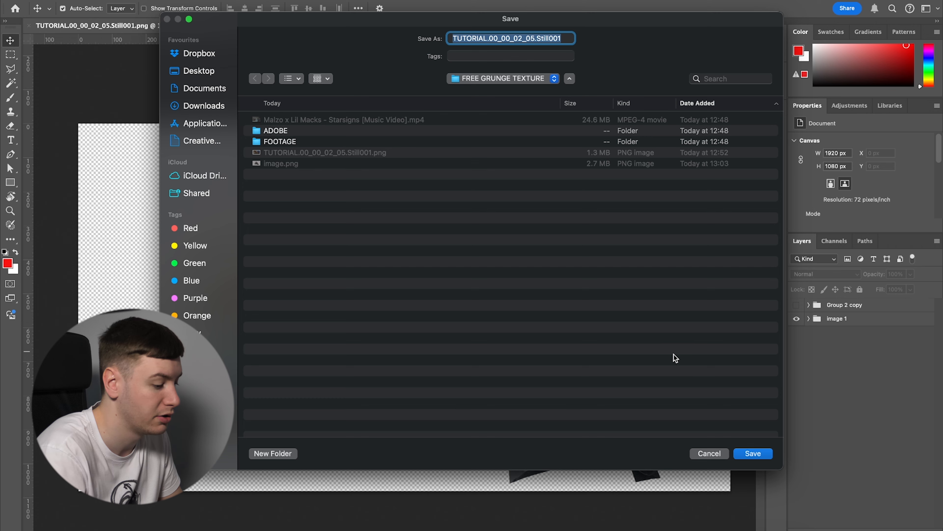
key("Return")
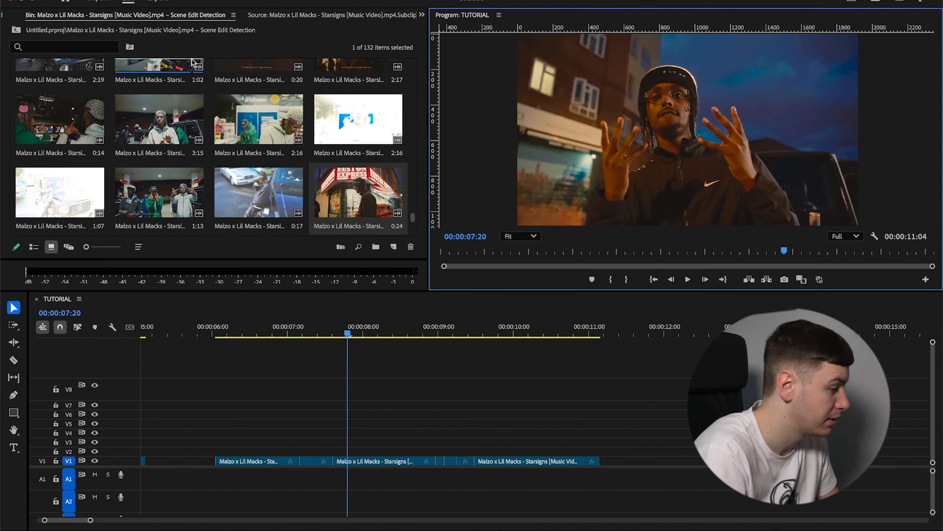
Step: Switch to Premiere Pro and place image.png from the project on Video 2, above the clip starting at 00:00:07:15
left_click(286, 17)
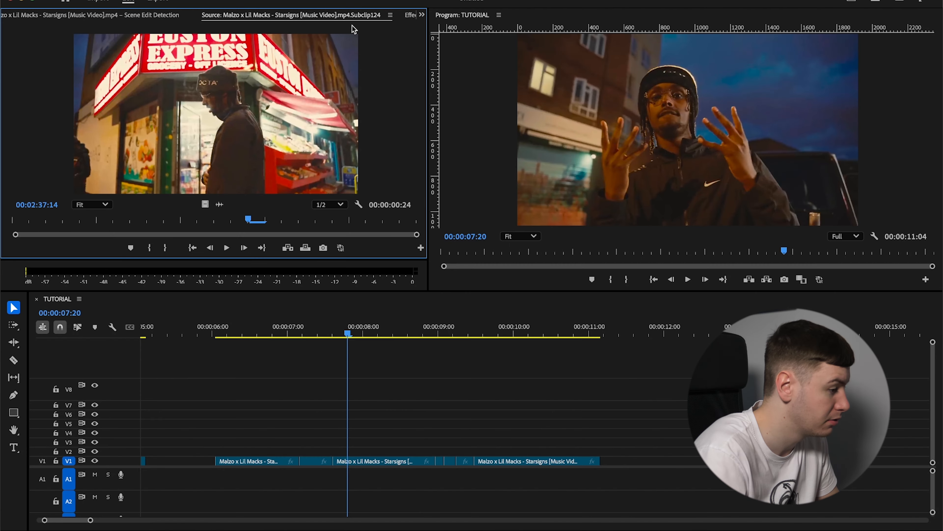
key("shift+1")
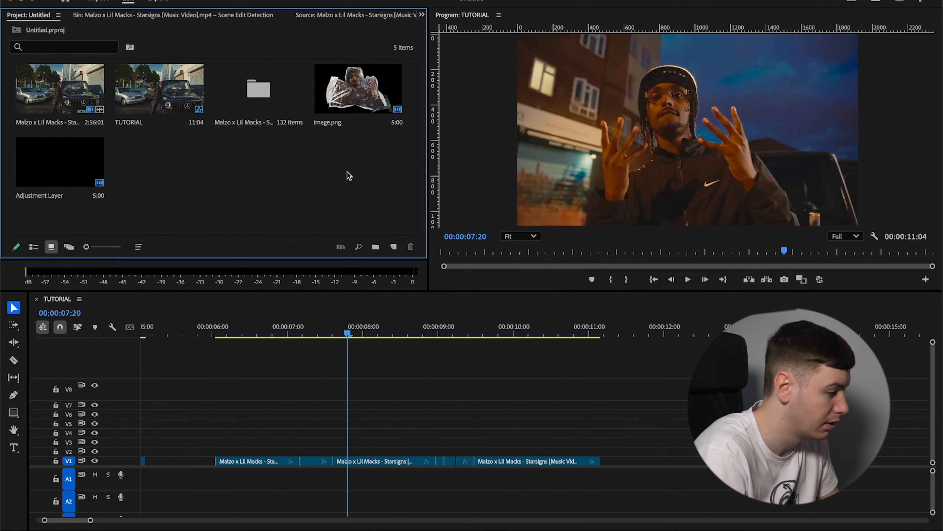
left_click_drag(336, 92, 334, 451)
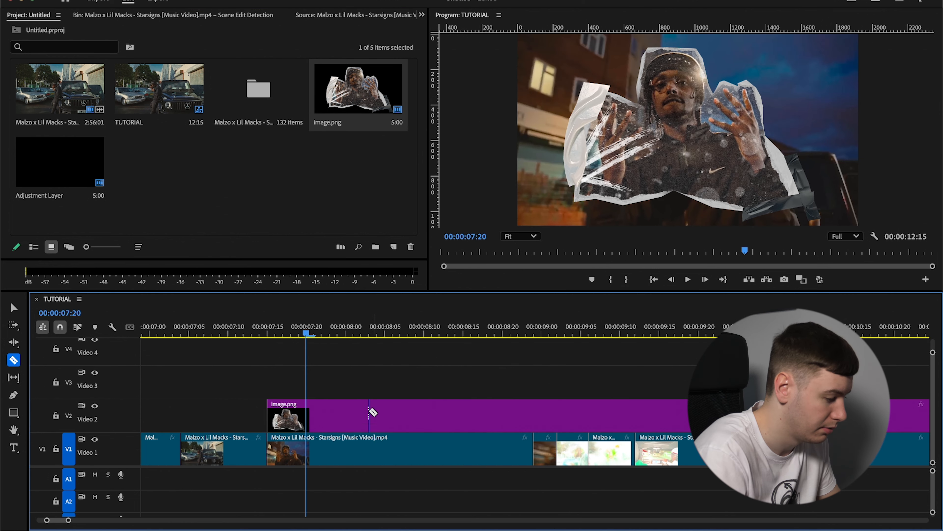
Step: Cut the image.png clip on Video 2 at about 00:00:08:02 and delete the part after the cut
left_click(360, 411)
key("v")
left_click(454, 410)
key("Delete")
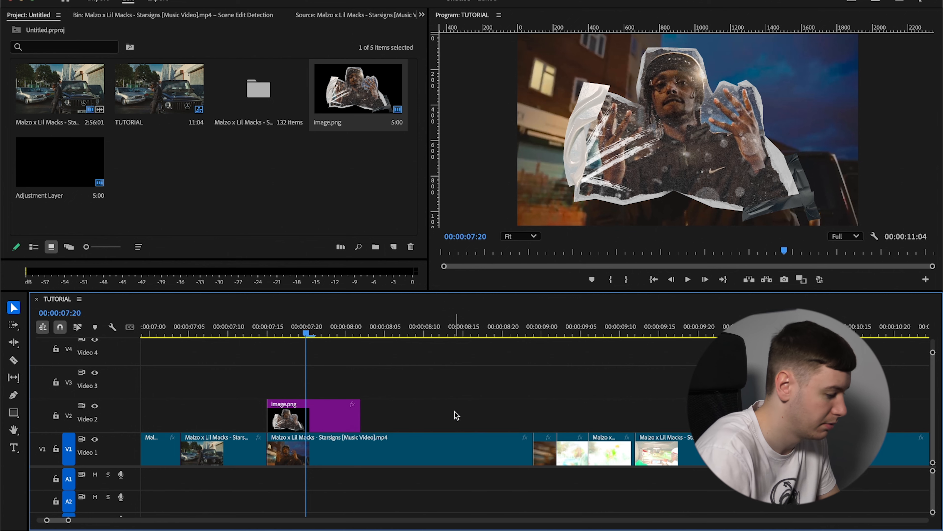
Step: Play back the TUTORIAL sequence from 00:00:07:15 to check the shortened cut-out overlay
mouse_move(266, 335)
left_mouse_down()
mouse_move(339, 343)
mouse_move(233, 341)
mouse_move(267, 334)
left_mouse_up()
key("space")
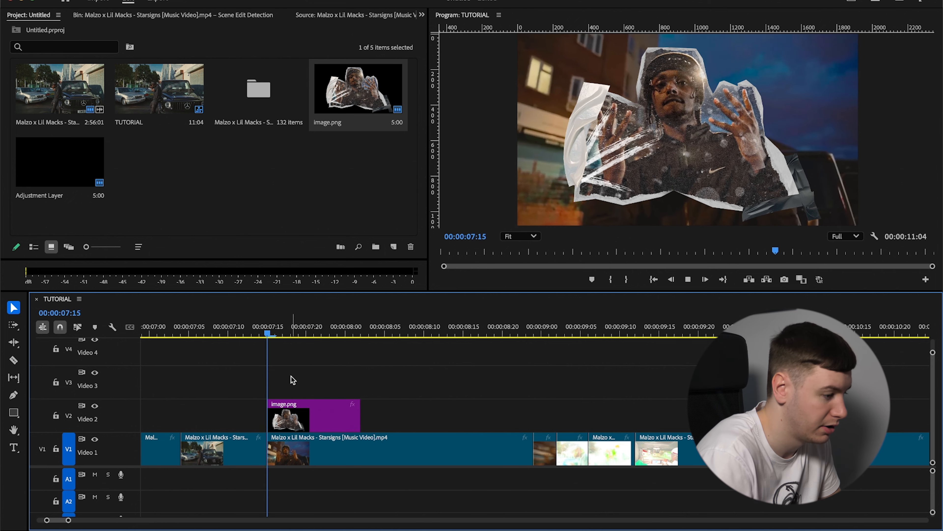
key("space")
Step: Stack two duplicates of the image.png clip on tracks V3 and V4, reducing the video track heights to fit them
key("minus")
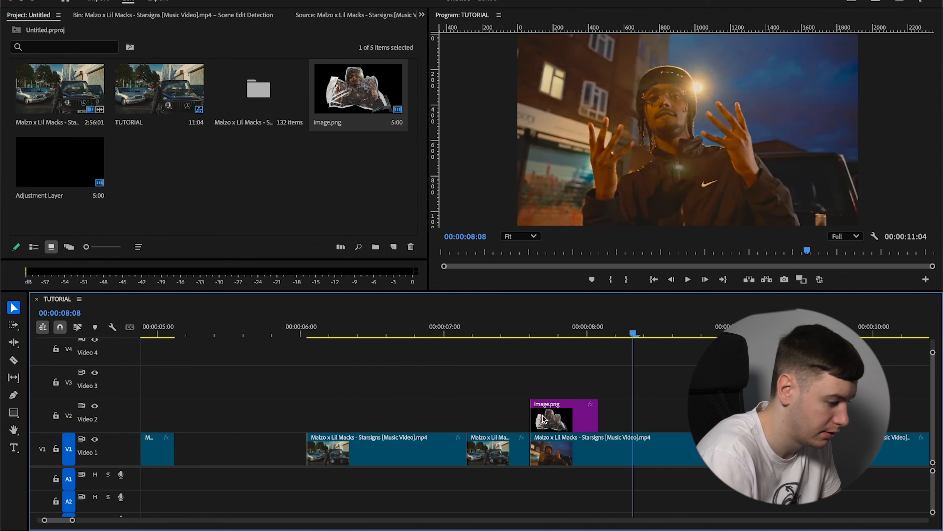
left_click(557, 419)
left_click_drag(557, 420, 556, 387)
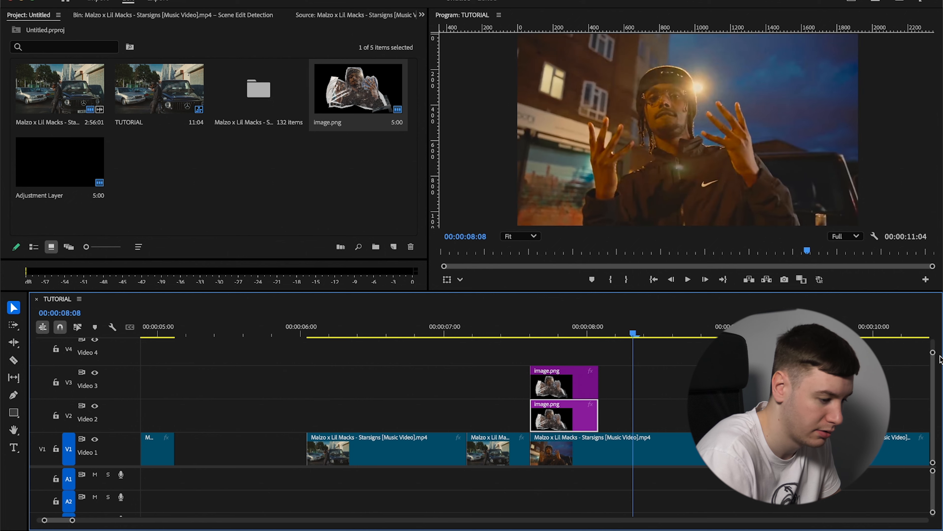
left_click_drag(934, 353, 933, 343)
left_click_drag(561, 432, 559, 423)
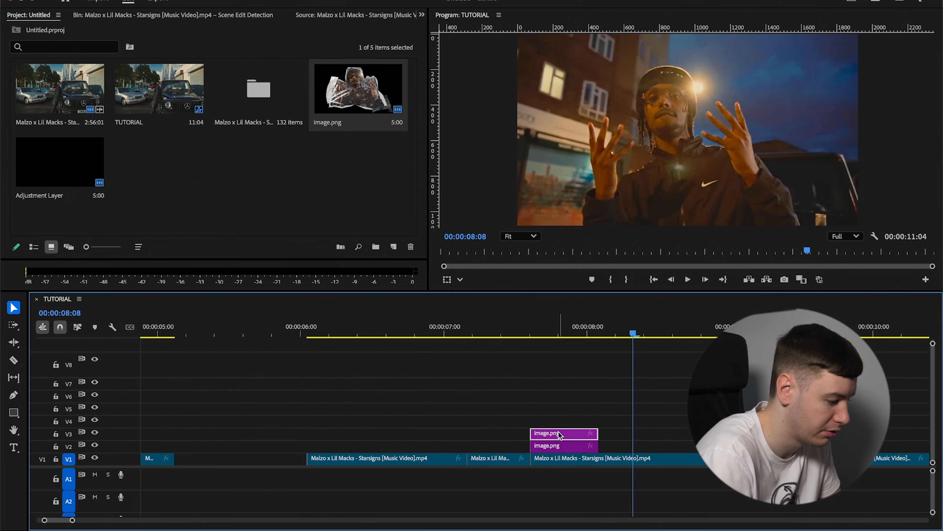
Step: Stagger the image.png clips by starting V2 at 00:00:07:17 and V3 at 00:00:07:19, and extend the V4 clip's end
scroll(564, 440, "up", 3)
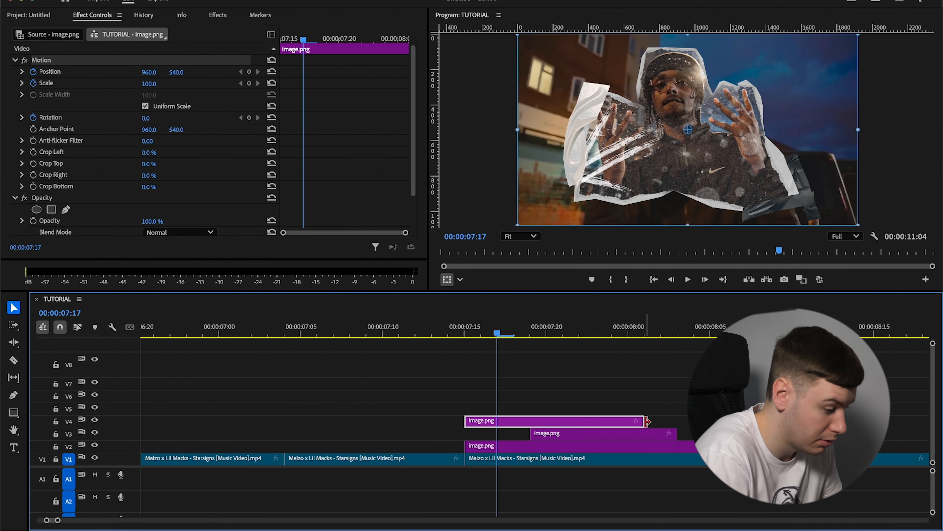
mouse_move(645, 422)
left_mouse_down()
mouse_move(759, 422)
mouse_move(644, 421)
left_mouse_up()
left_click_drag(467, 448, 498, 449)
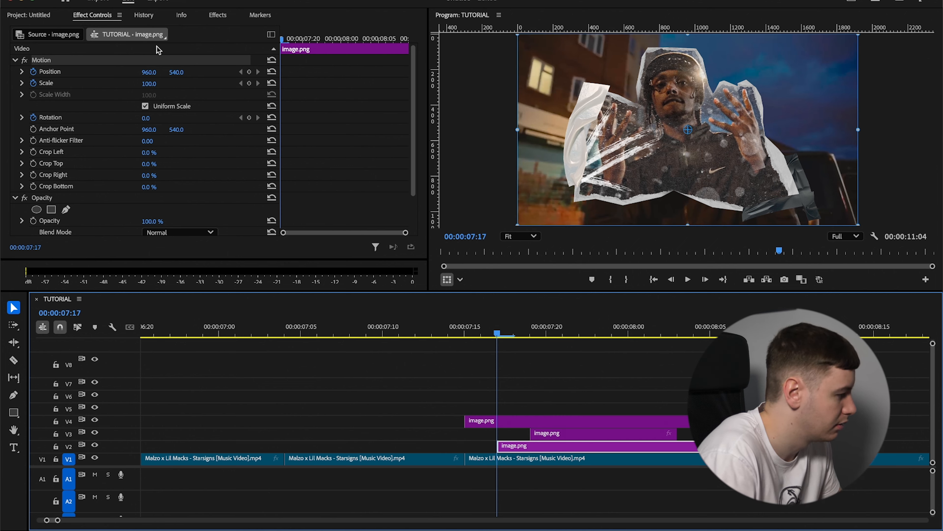
Step: Set the V2 image.png clip's Rotation to -5°, Scale to 81 and Position to 1347, 416
mouse_move(148, 116)
left_mouse_down()
mouse_move(137, 116)
mouse_move(154, 119)
left_mouse_up()
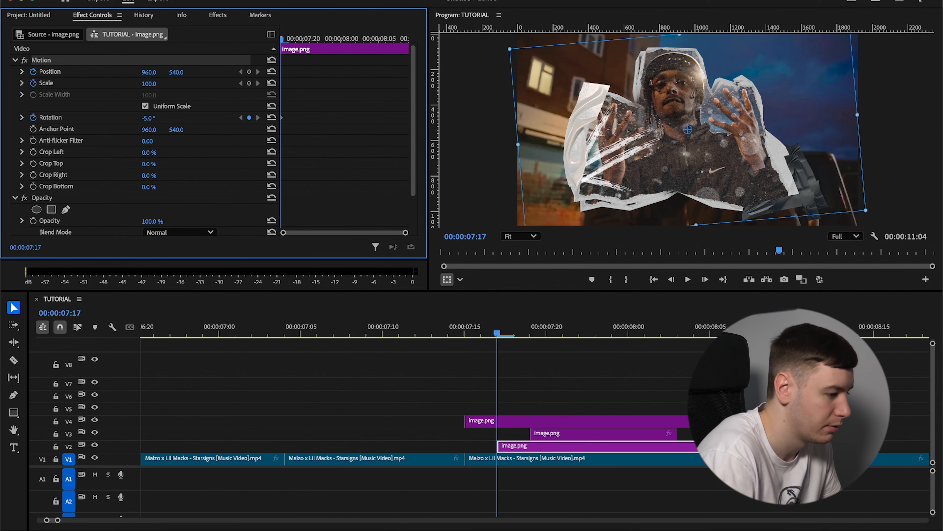
left_click_drag(149, 84, 295, 72)
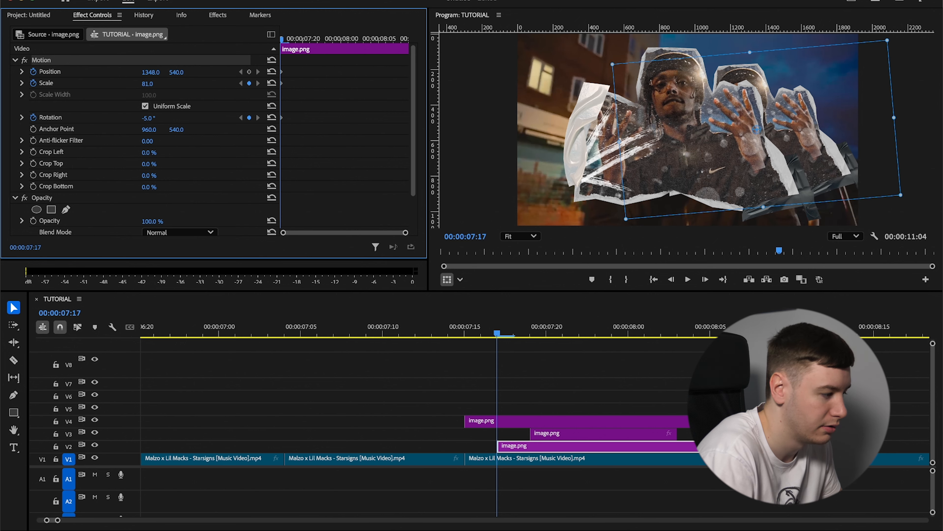
left_click_drag(175, 73, 129, 73)
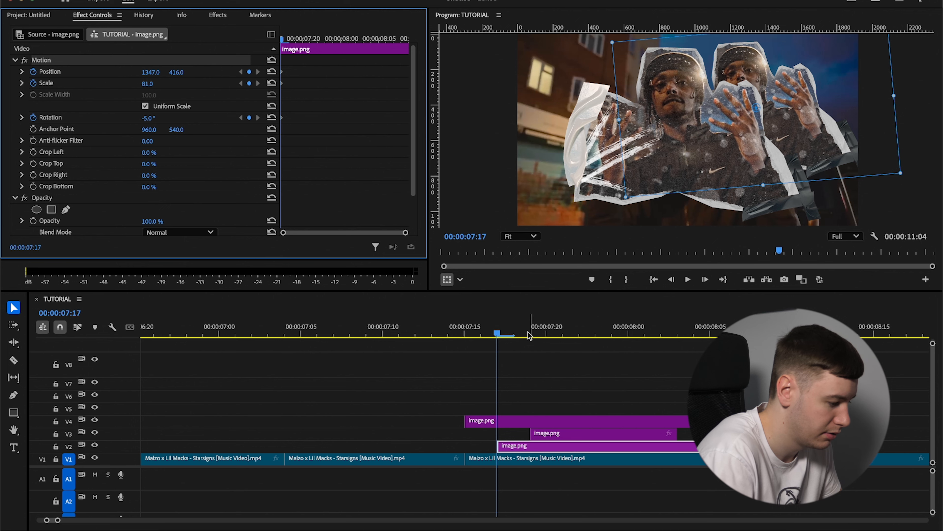
Step: At 00:00:07:21, set the V3 image.png clip's Position to 588, 464, Scale to 80 and Rotation to 4°
left_click_drag(529, 335, 562, 334)
left_click(562, 435)
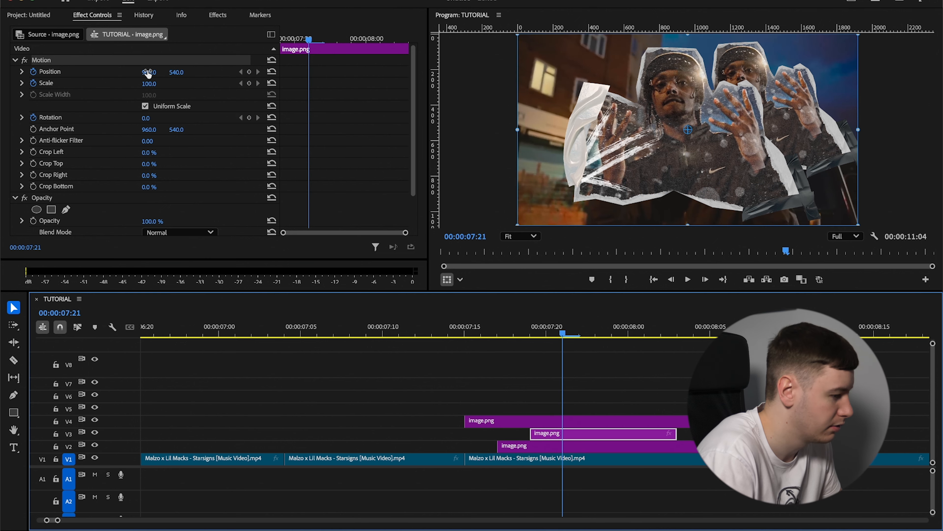
left_click_drag(148, 72, 10, 73)
left_click_drag(153, 84, 182, 73)
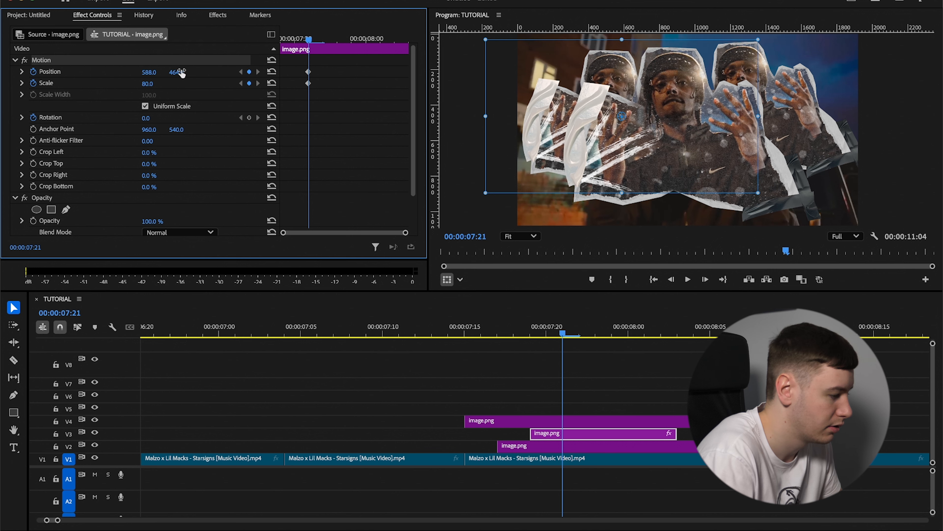
left_click_drag(146, 118, 155, 119)
Step: Play back and scrub the sequence from 00:00:07:15 to review the staggered appearance of the three cut-outs
left_click(461, 331)
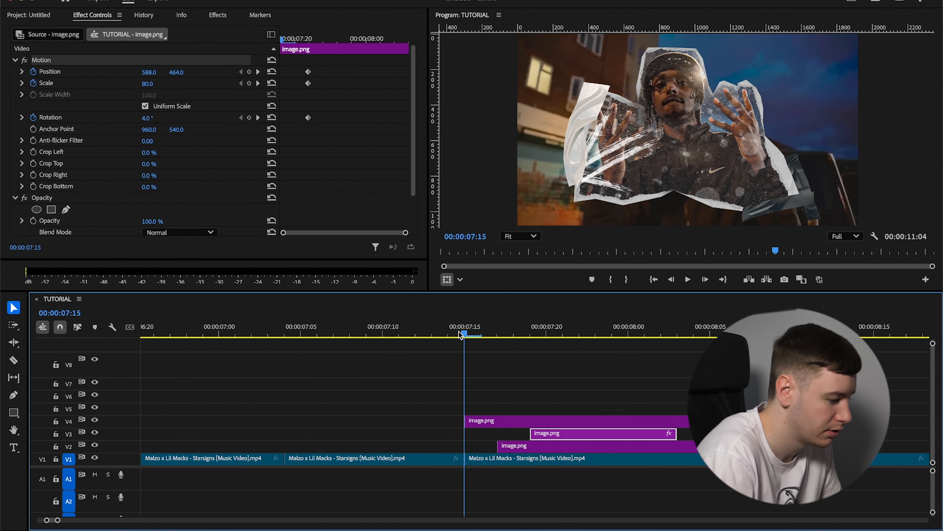
key("space")
left_click(443, 329)
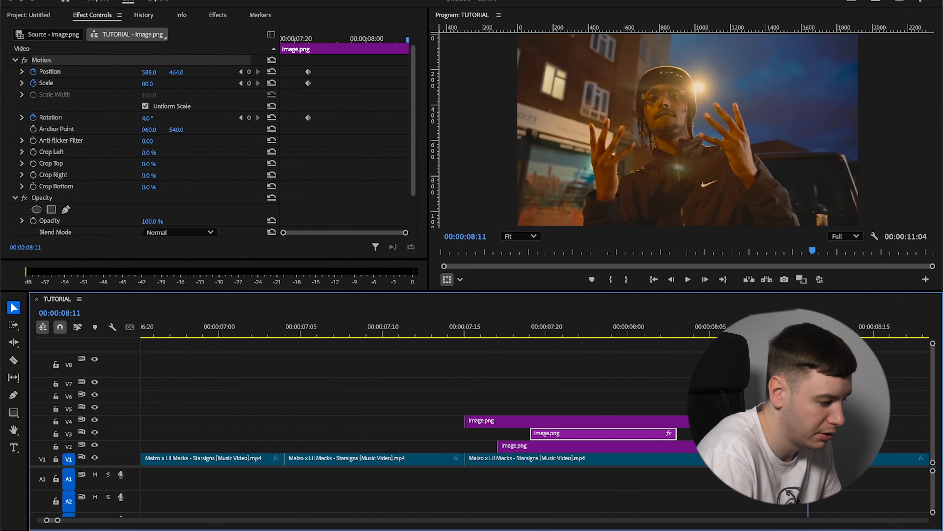
left_click_drag(615, 329, 580, 329)
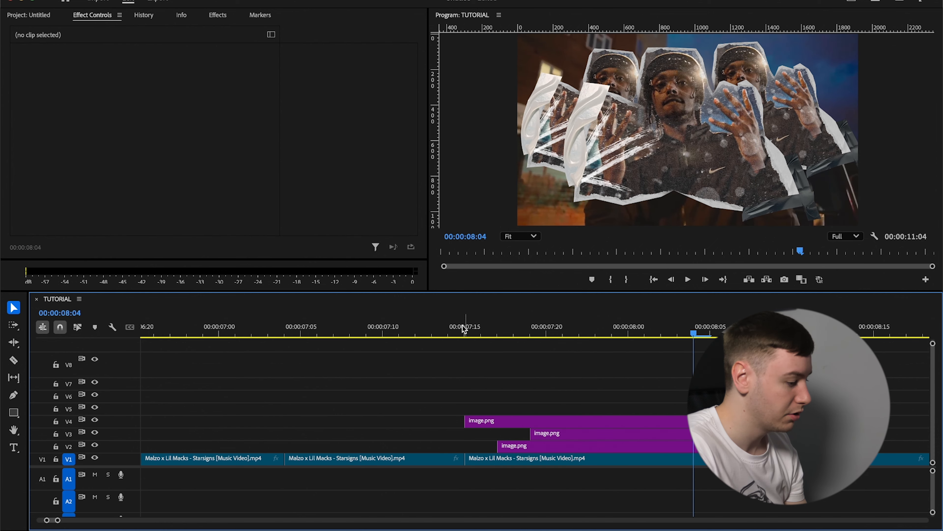